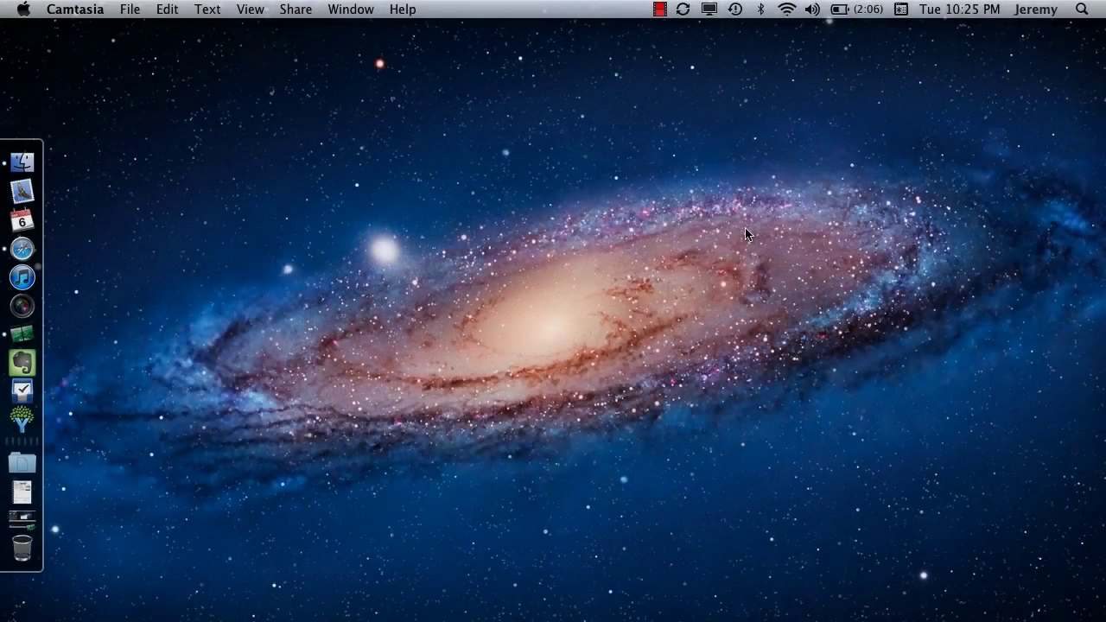
- From Launchpad, launch the App Store, search for 'lion' and open the OS X Lion page
{"action": "key", "text": "F4"}
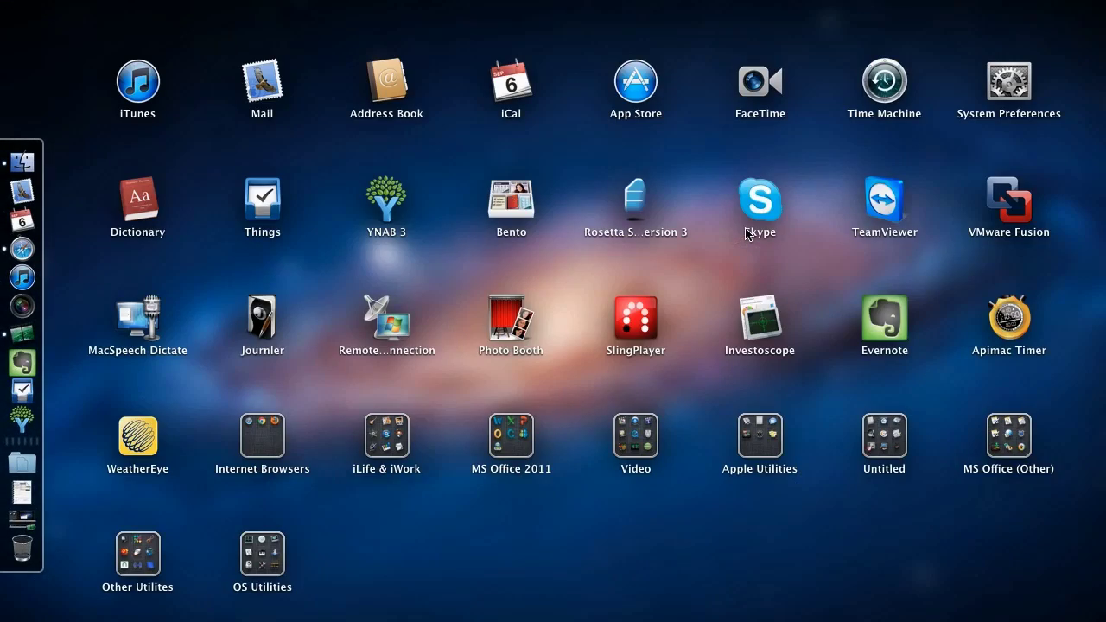
{"action": "left_click", "coordinate": [653, 84]}
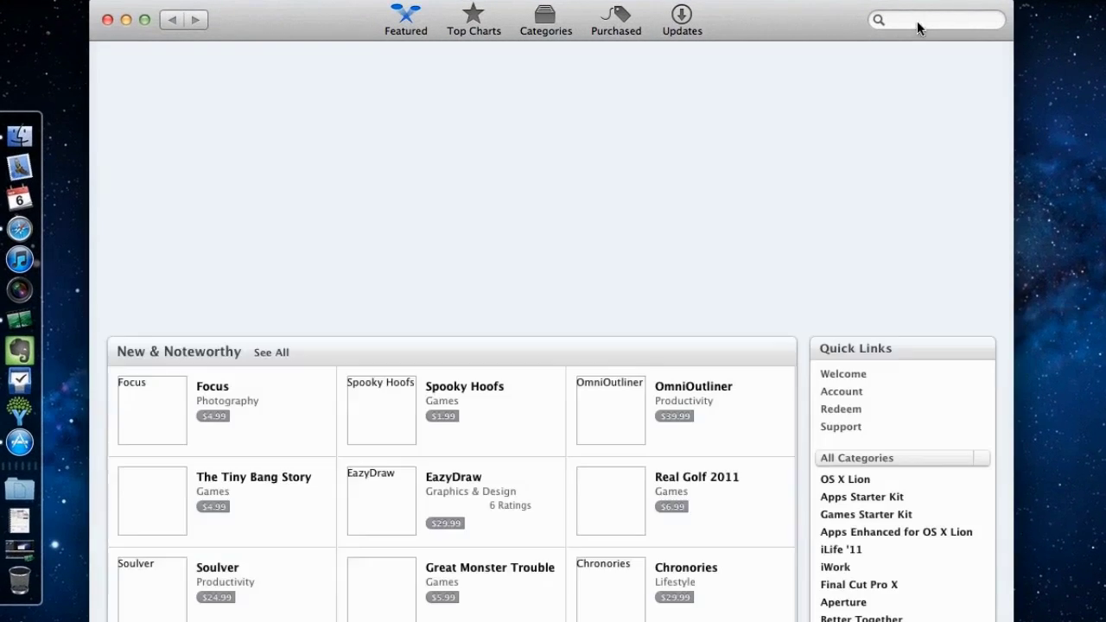
{"action": "left_click", "coordinate": [916, 21]}
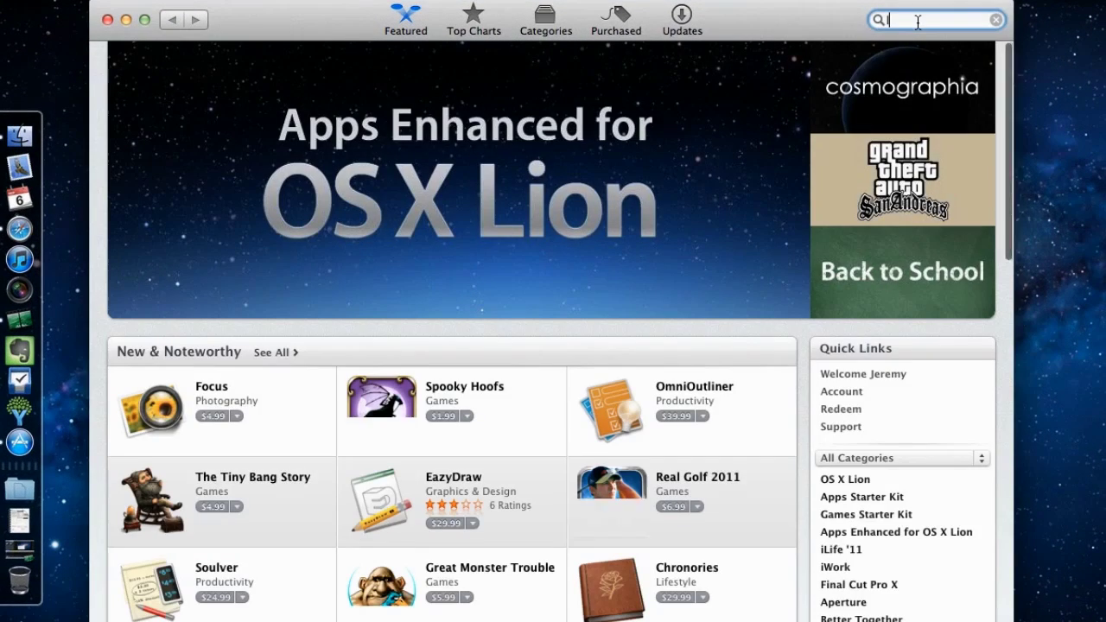
{"action": "type", "text": "lion"}
{"action": "key", "text": "Return"}
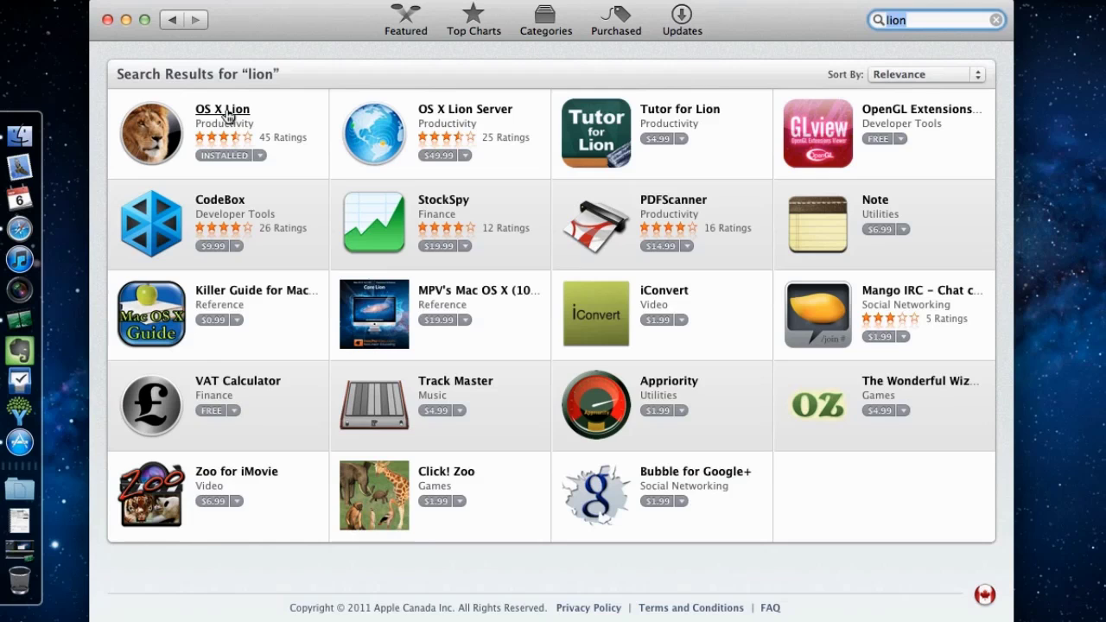
{"action": "left_click", "coordinate": [226, 110]}
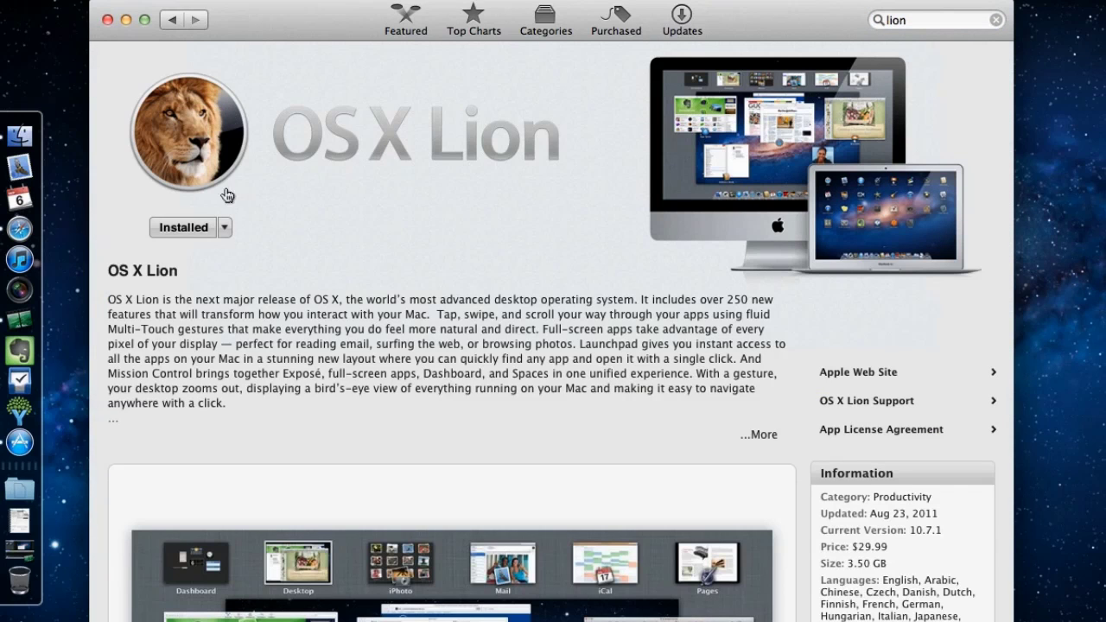
{"action": "left_click", "coordinate": [224, 228]}
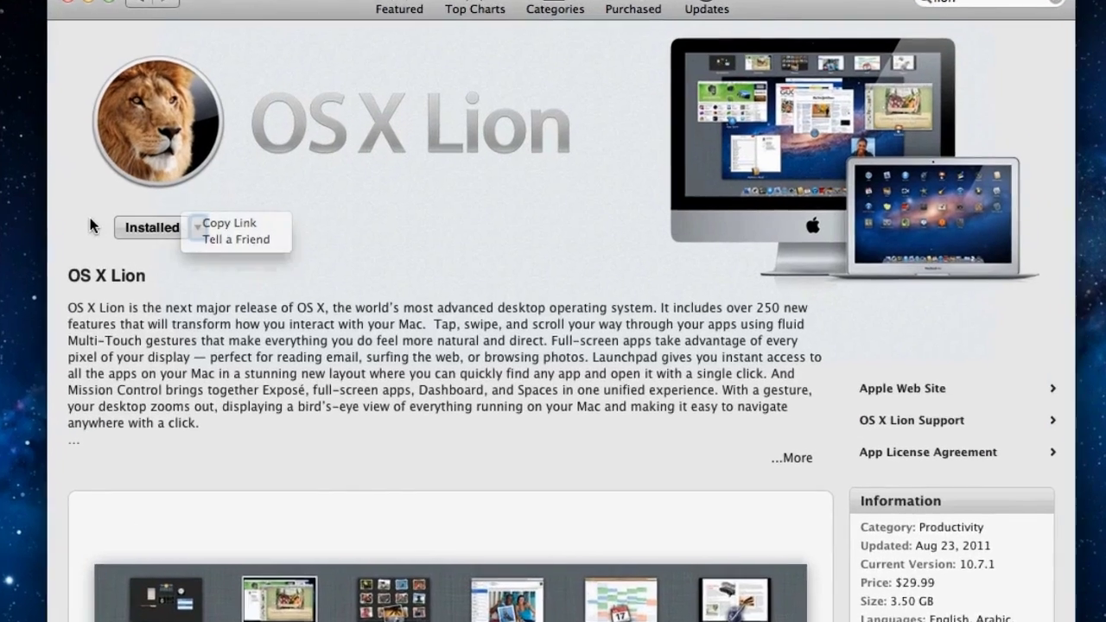
{"action": "left_click", "coordinate": [182, 228]}
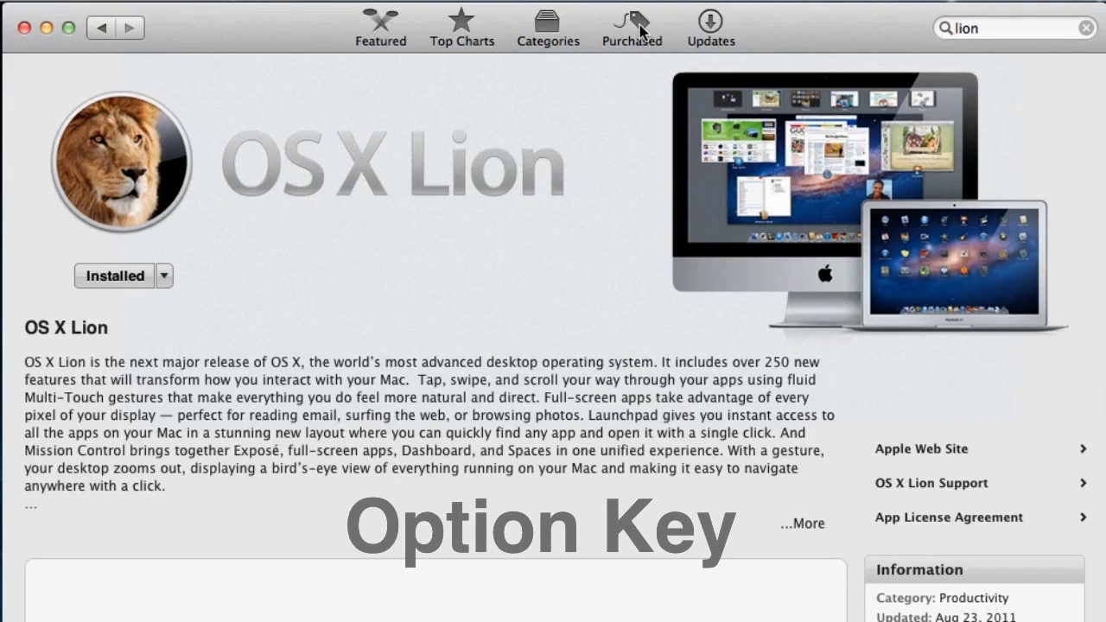
- Re-download OS X Lion from the Purchased list, signing in with the Apple ID password
{"action": "left_click", "coordinate": [640, 28], "text": "alt"}
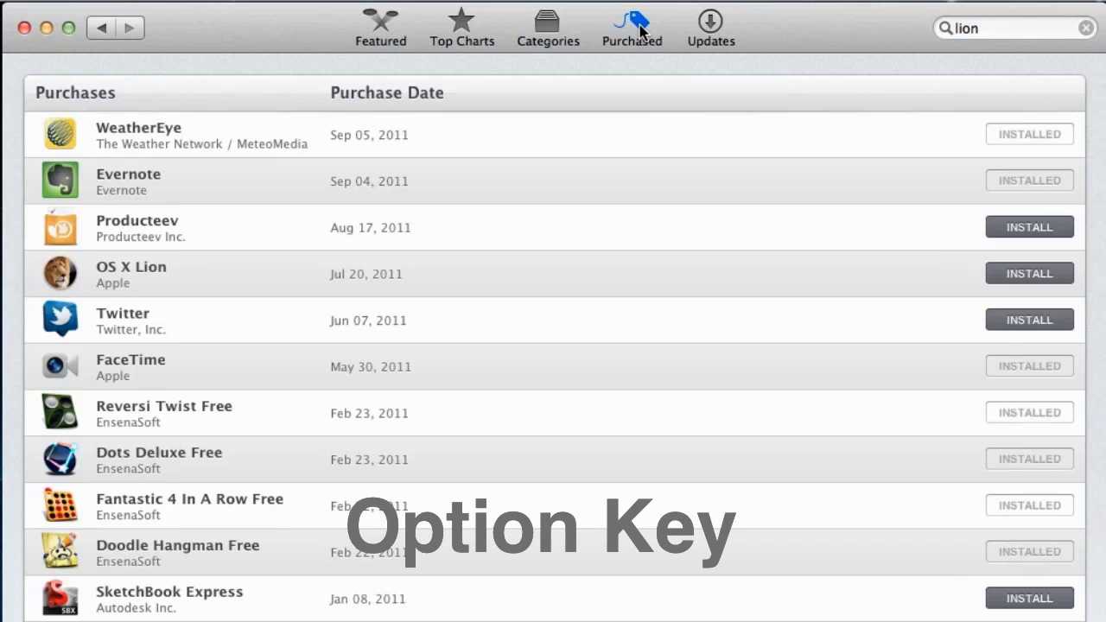
{"action": "left_click", "coordinate": [1028, 275]}
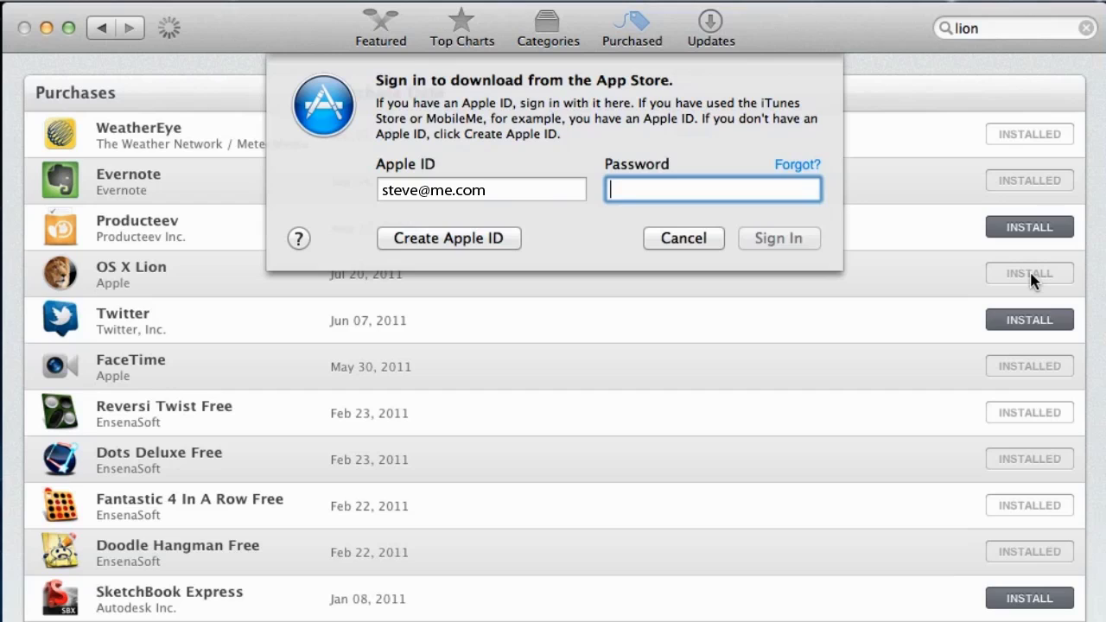
{"action": "type", "text": "•••••••"}
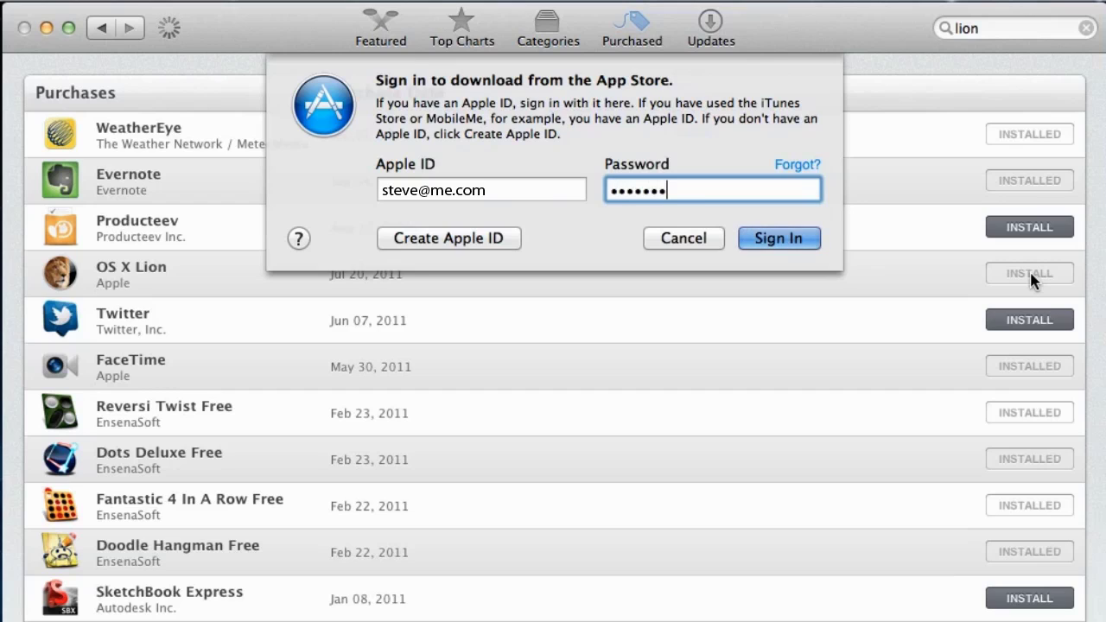
{"action": "left_click", "coordinate": [795, 243]}
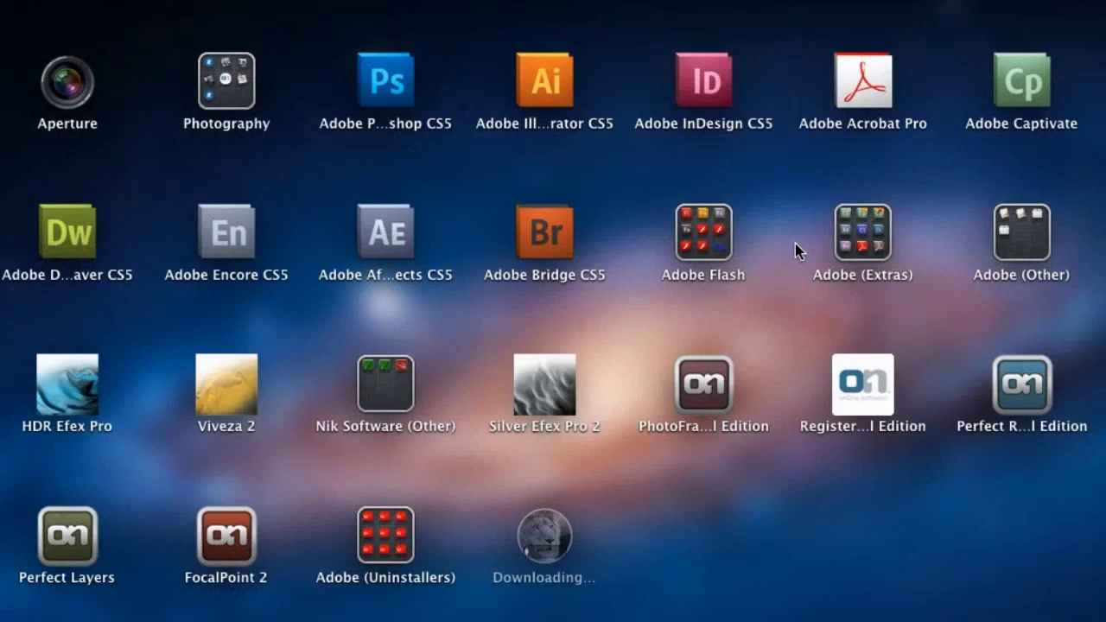
- Return to the purchases list and wait for the OS X Lion download to finish
{"action": "left_click", "coordinate": [715, 528]}
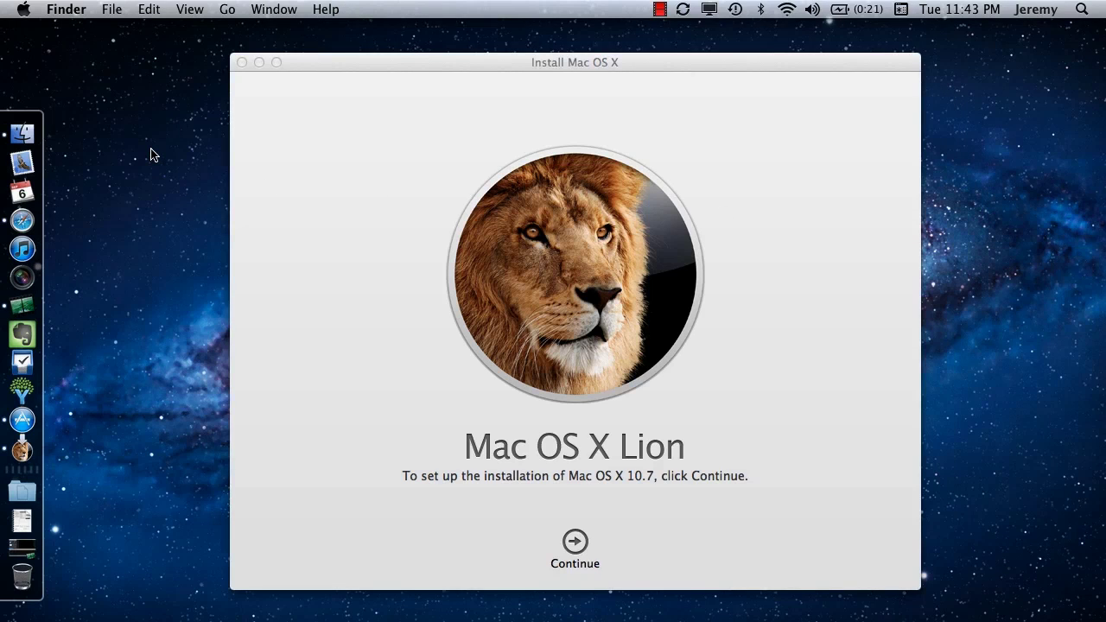
- Open a new Finder window on Applications and scroll down to Install Mac OS X Lion
{"action": "key", "text": "super+n"}
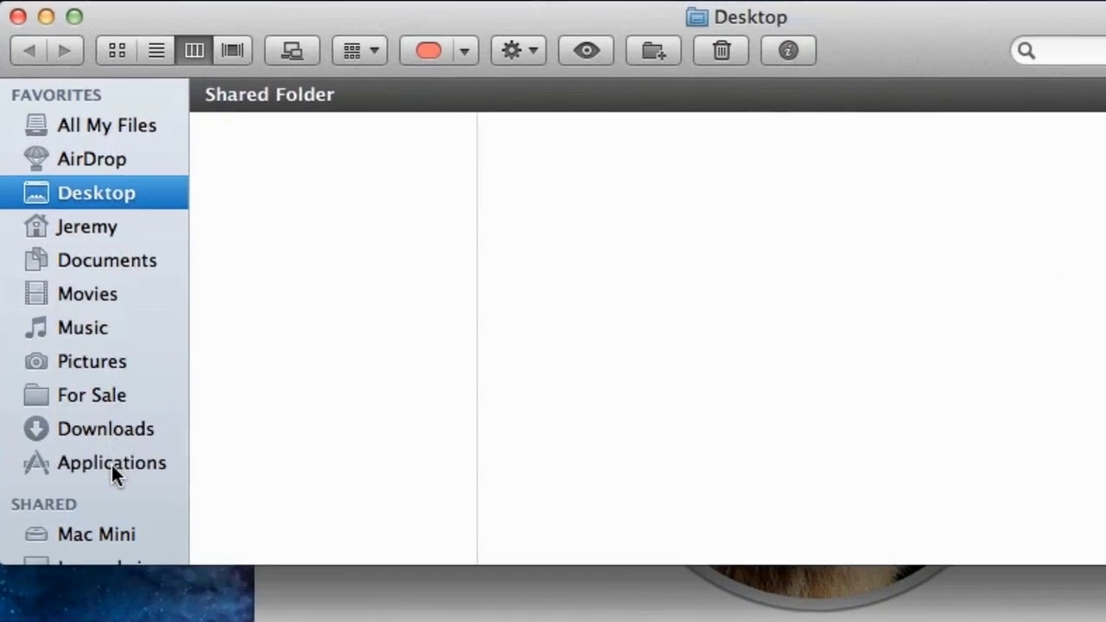
{"action": "left_click", "coordinate": [142, 312]}
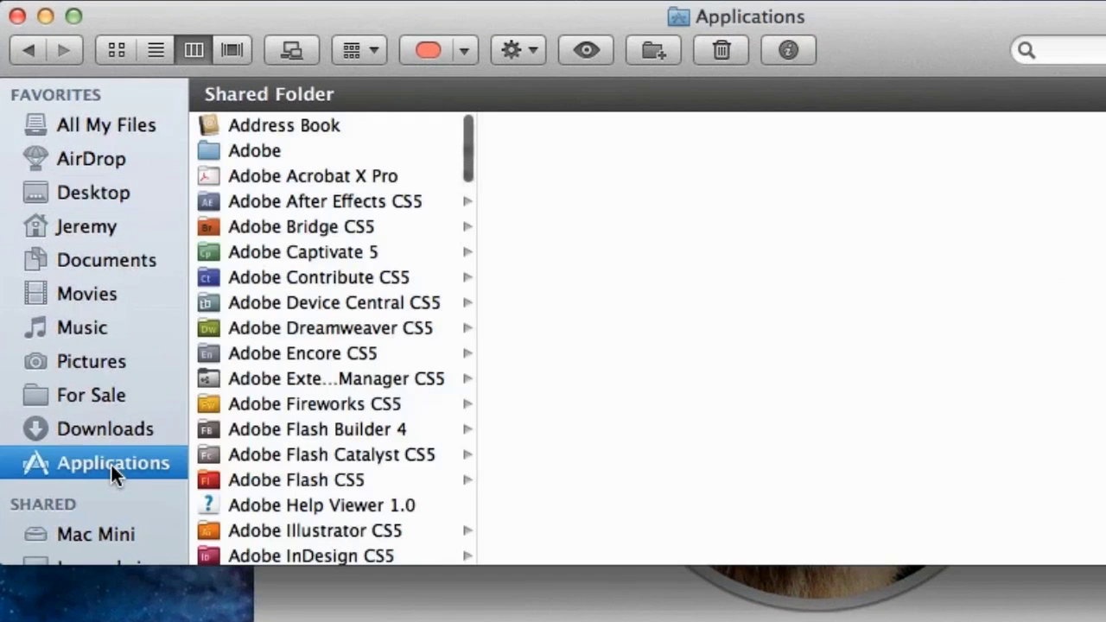
{"action": "scroll", "coordinate": [356, 363], "scroll_direction": "down", "scroll_amount": 5}
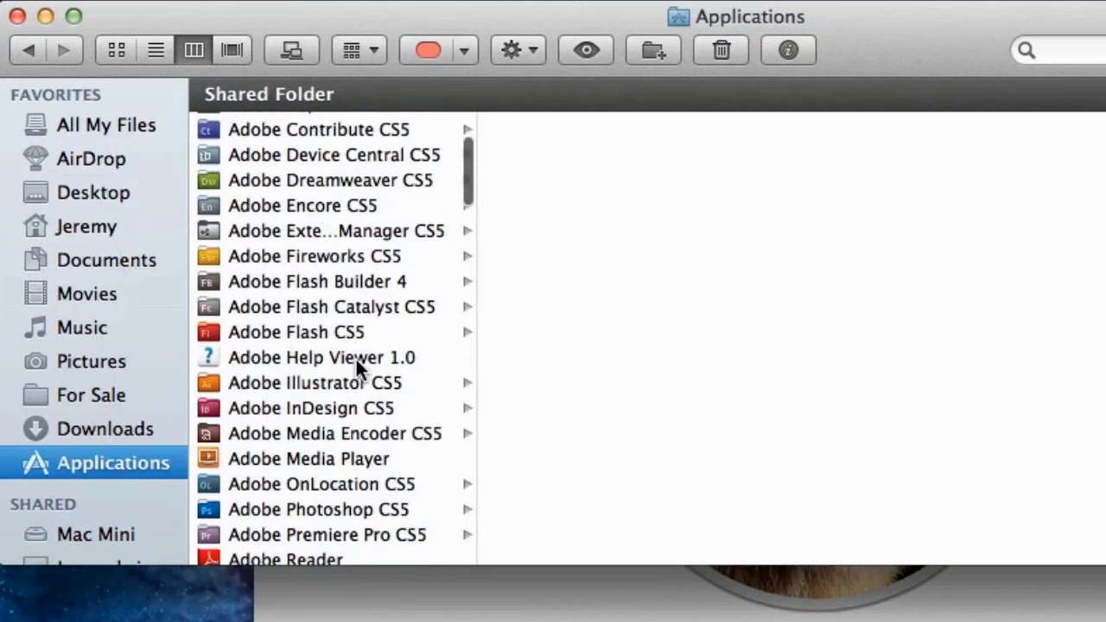
{"action": "scroll", "coordinate": [356, 362], "scroll_direction": "down", "scroll_amount": 15}
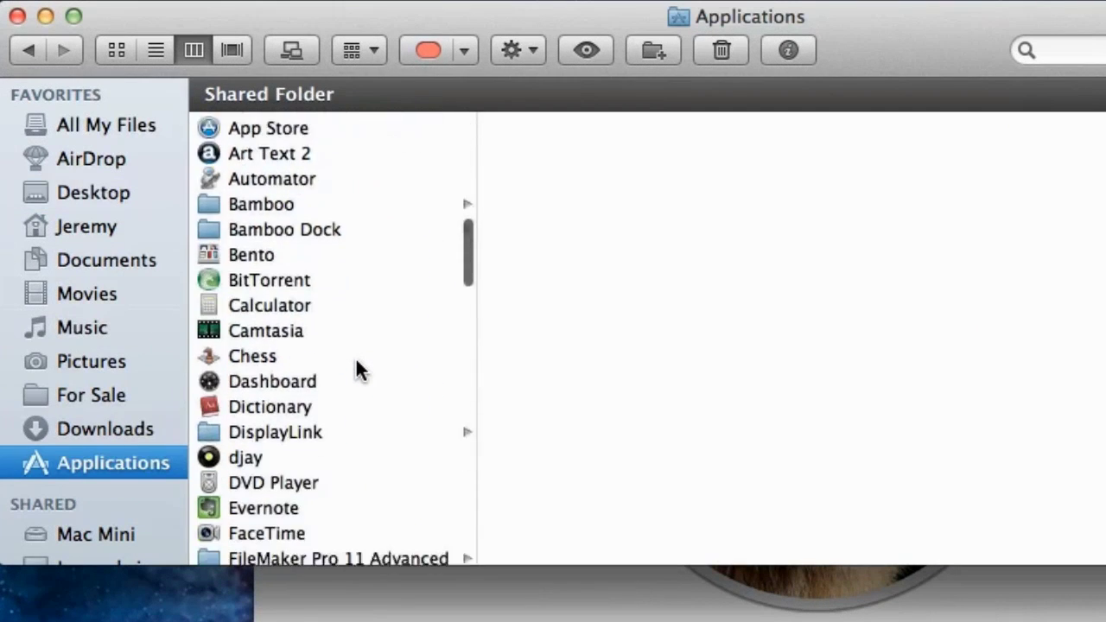
{"action": "scroll", "coordinate": [356, 363], "scroll_direction": "down", "scroll_amount": 10}
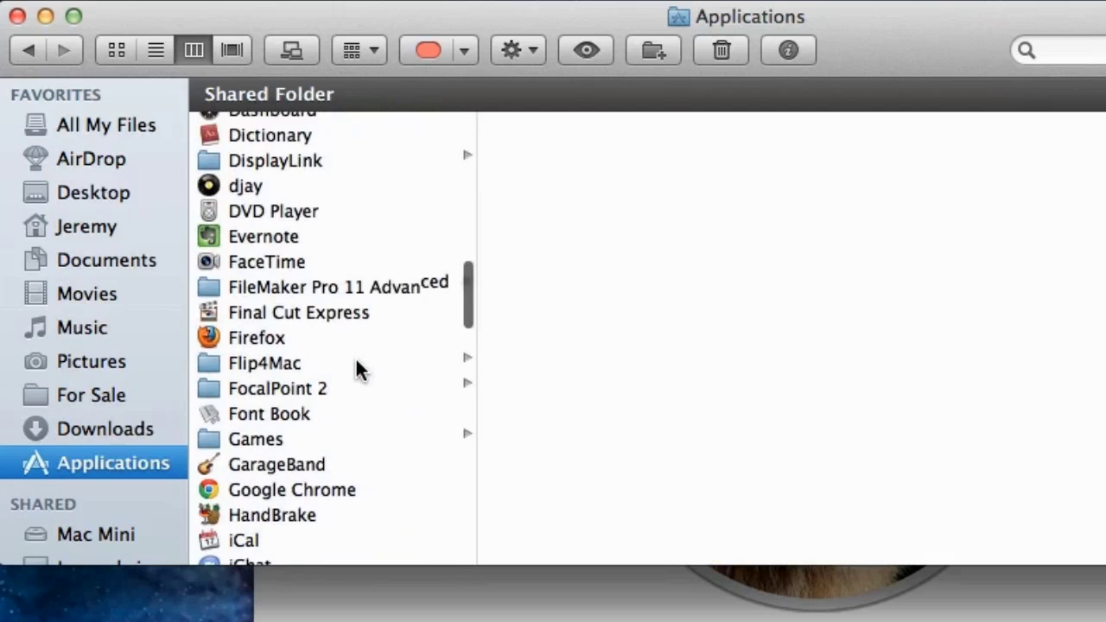
{"action": "scroll", "coordinate": [356, 363], "scroll_direction": "down", "scroll_amount": 4}
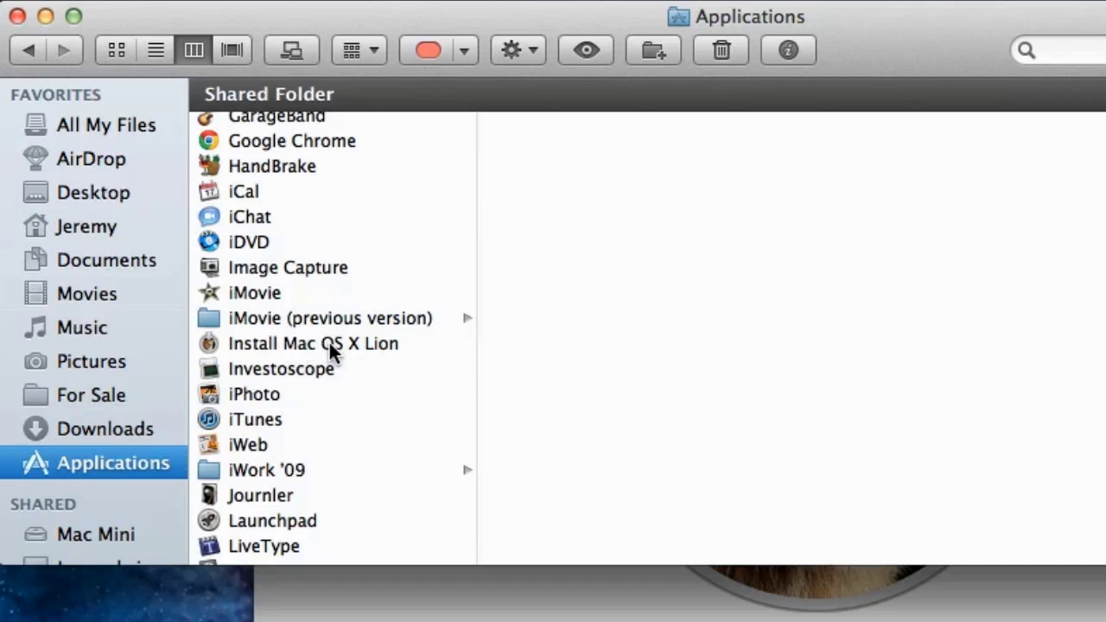
- Show the installer's package contents and select InstallESD.dmg in Contents/SharedSupport
{"action": "right_click", "coordinate": [329, 342]}
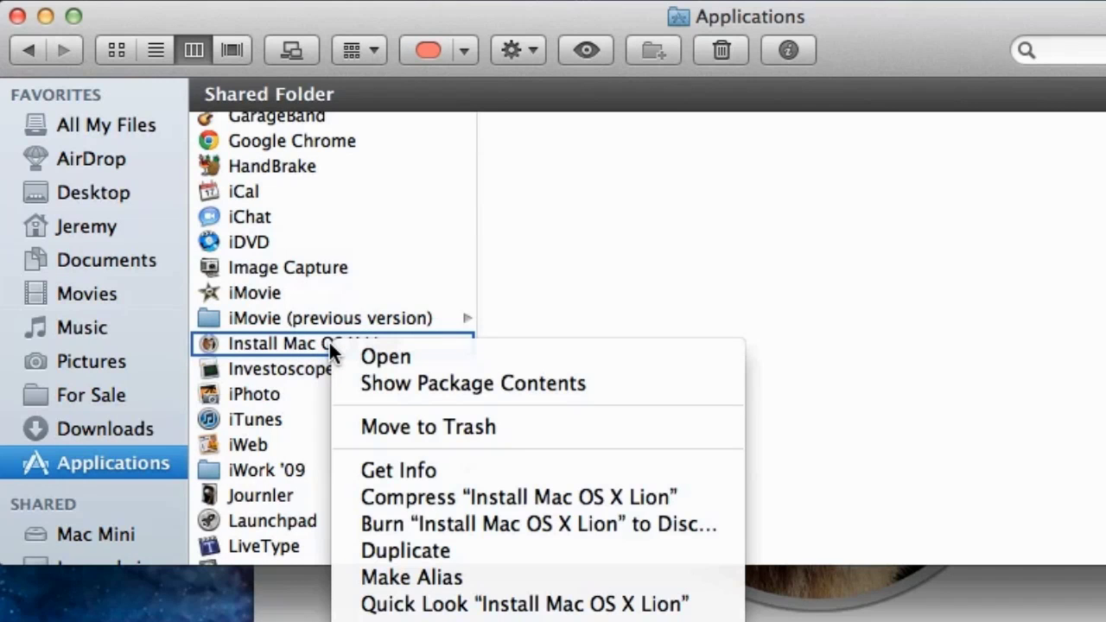
{"action": "left_click", "coordinate": [363, 383]}
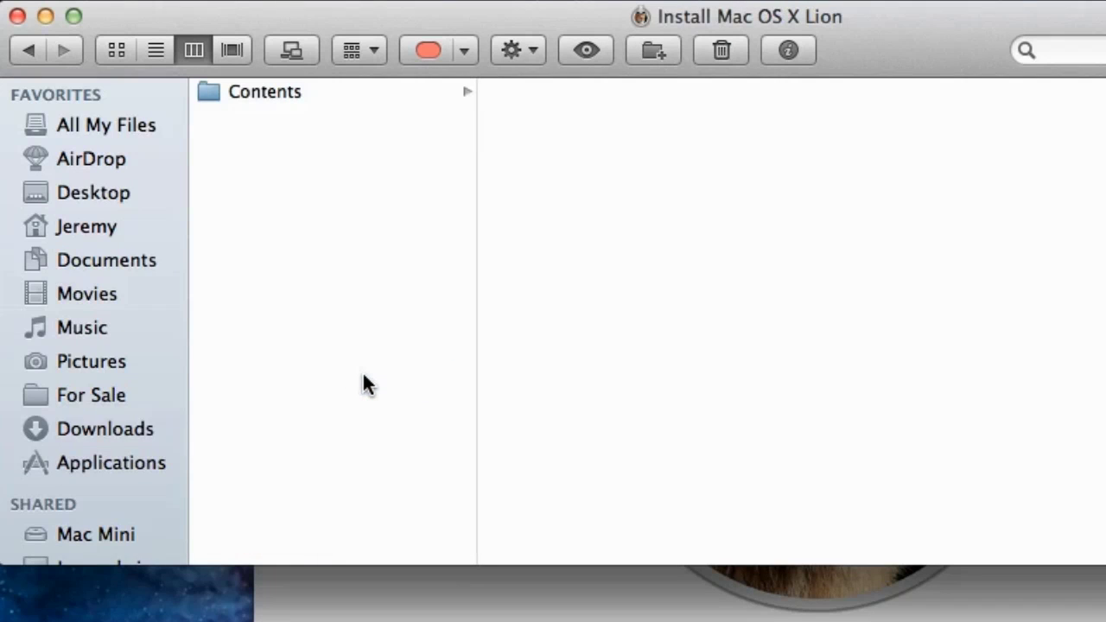
{"action": "left_click", "coordinate": [332, 97]}
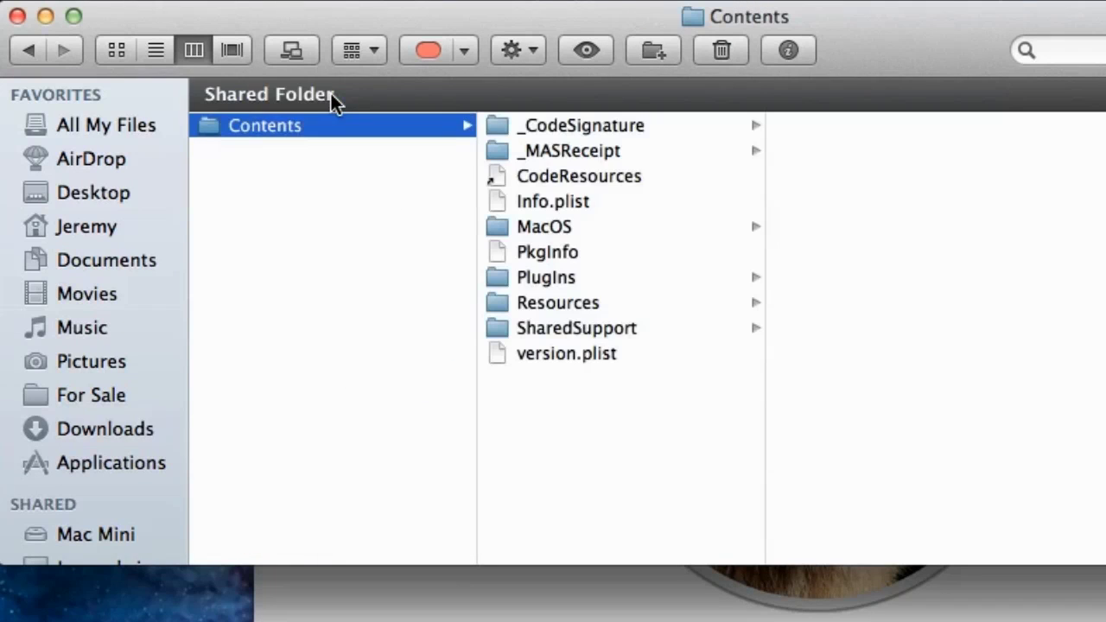
{"action": "left_click", "coordinate": [591, 336]}
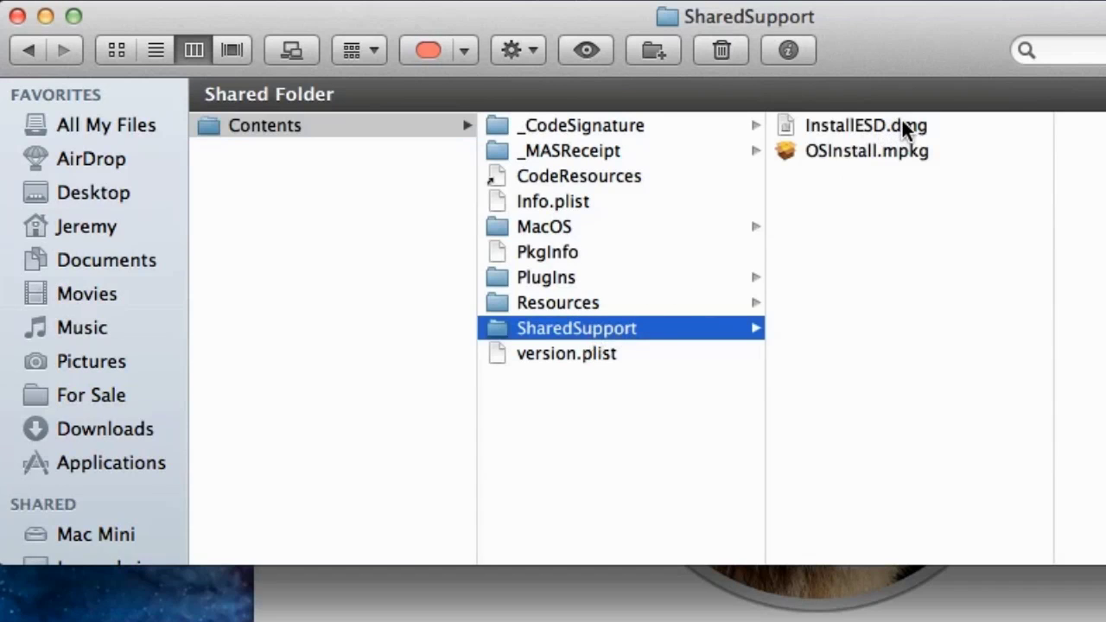
{"action": "left_click", "coordinate": [930, 127]}
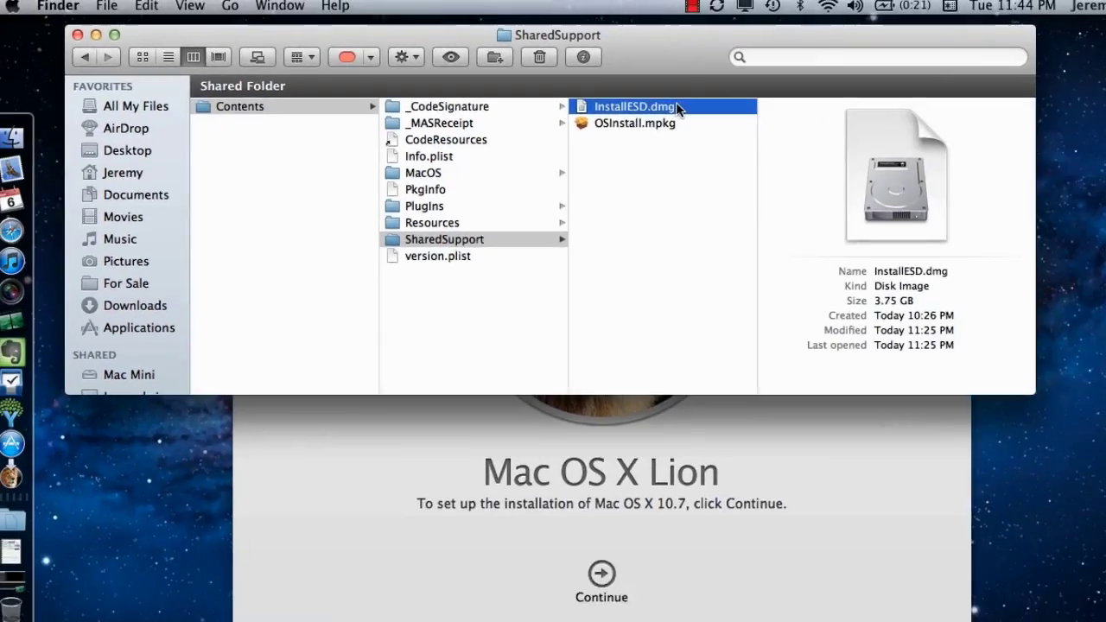
{"action": "key", "text": "F4"}
- Leave Launchpad and launch Disk Utility from a Spotlight search for 'disk'
{"action": "scroll", "coordinate": [624, 426], "scroll_direction": "left", "scroll_amount": 3}
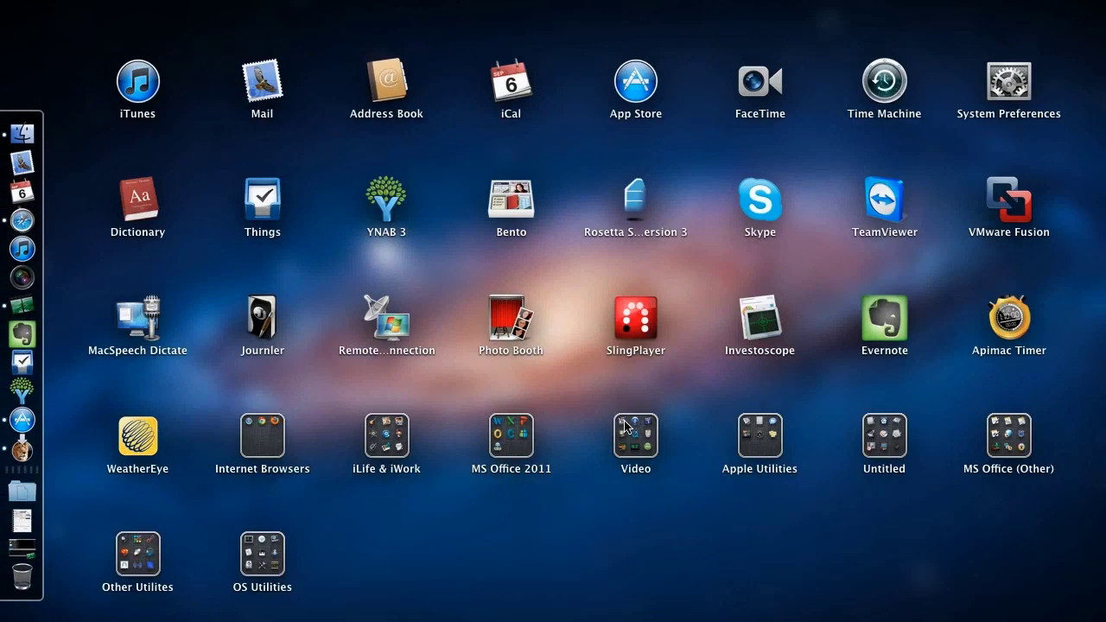
{"action": "left_click", "coordinate": [269, 560]}
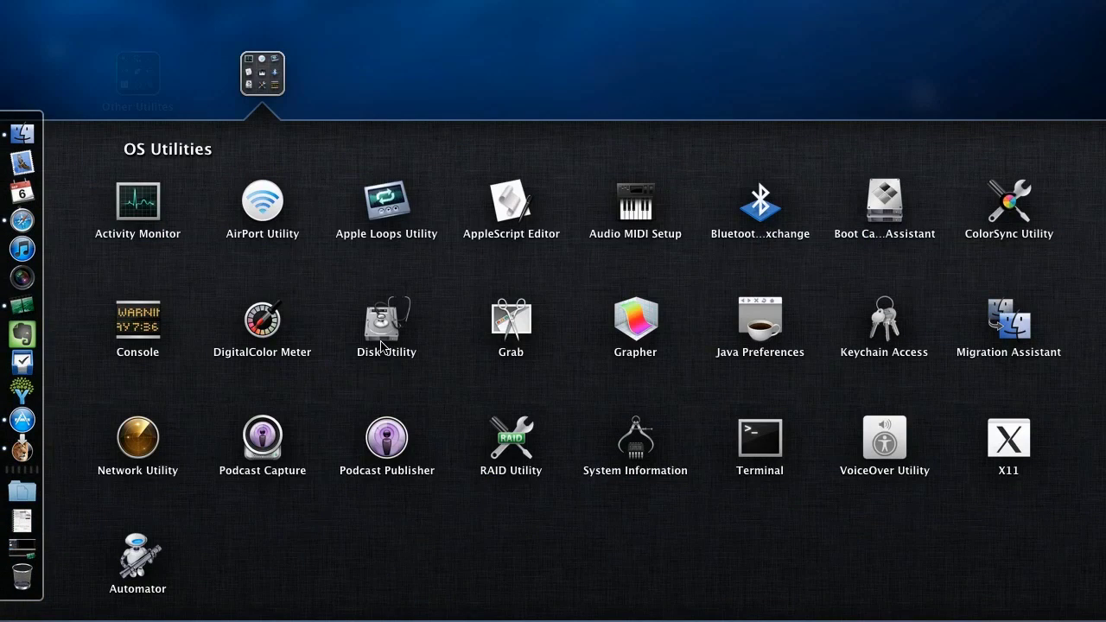
{"action": "left_click", "coordinate": [385, 102]}
{"action": "key", "text": "Escape"}
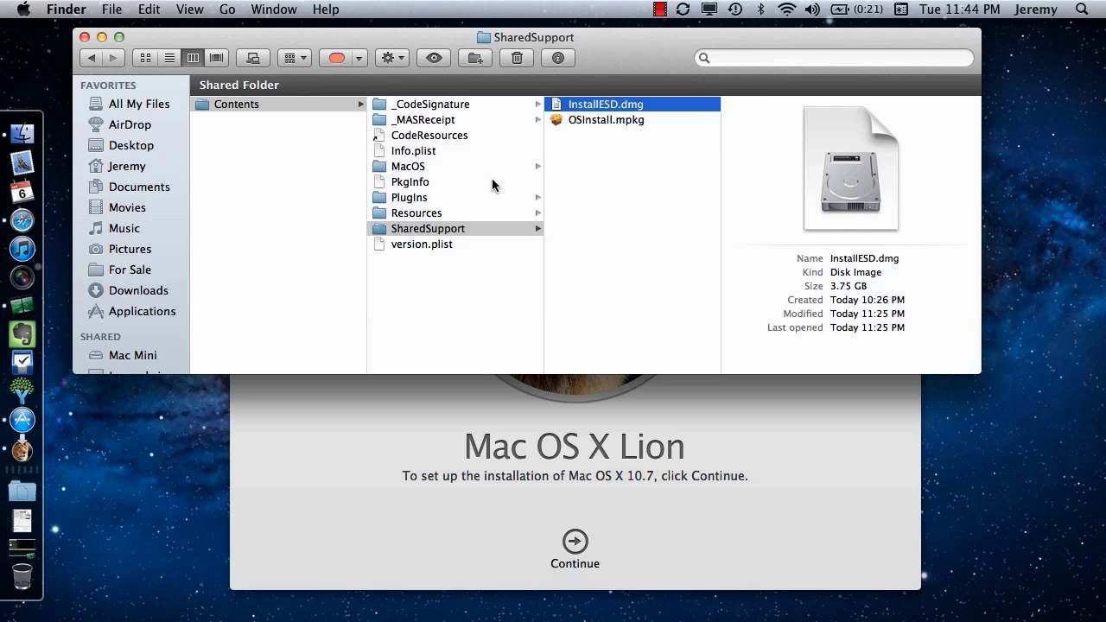
{"action": "left_click", "coordinate": [1082, 10]}
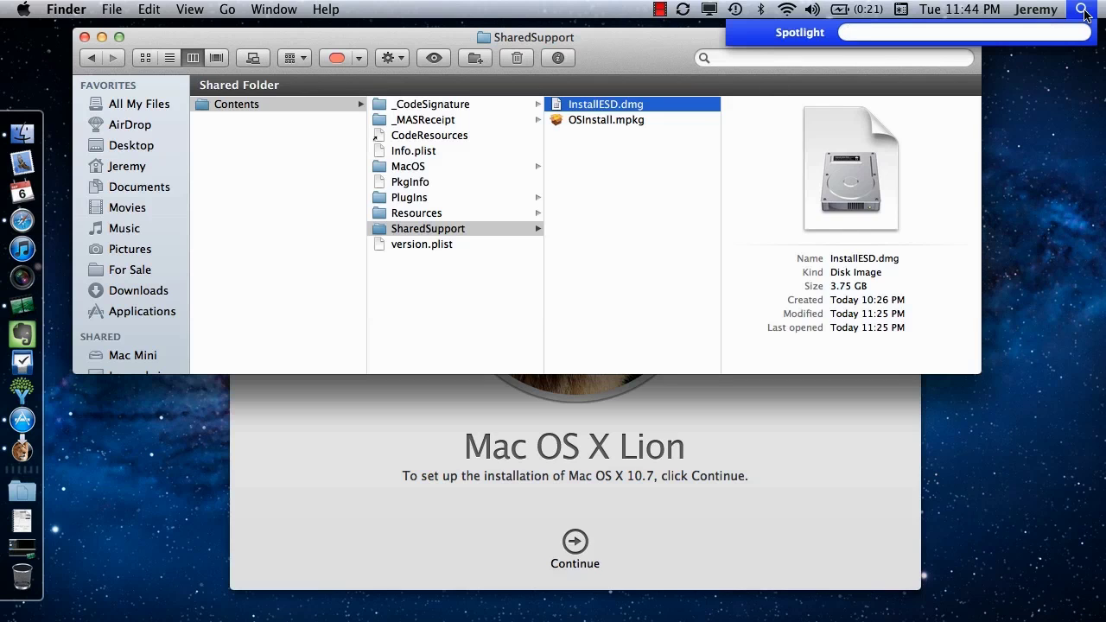
{"action": "type", "text": "disk"}
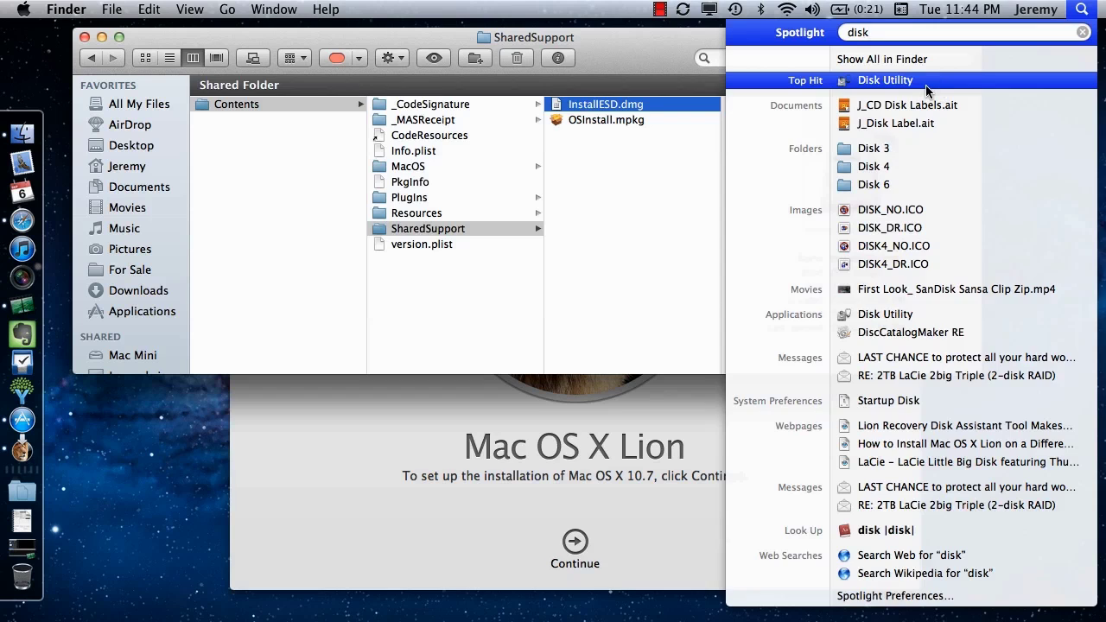
{"action": "left_click", "coordinate": [926, 86]}
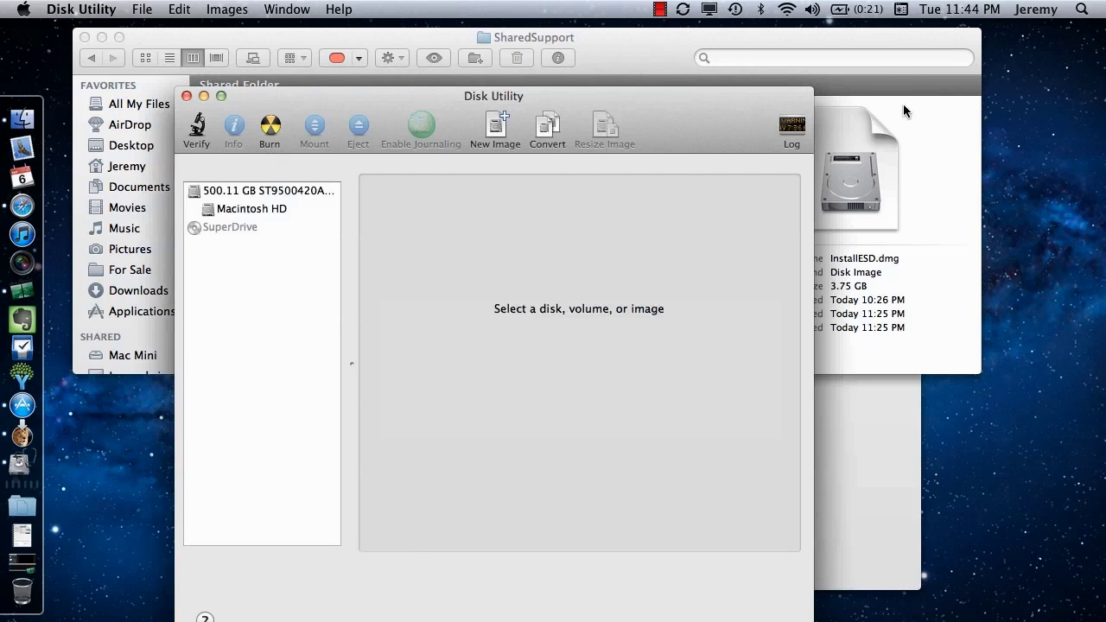
- Drag InstallESD.dmg from the SharedSupport window into Disk Utility's sidebar
{"action": "left_click_drag", "start_coordinate": [718, 98], "coordinate": [646, 107]}
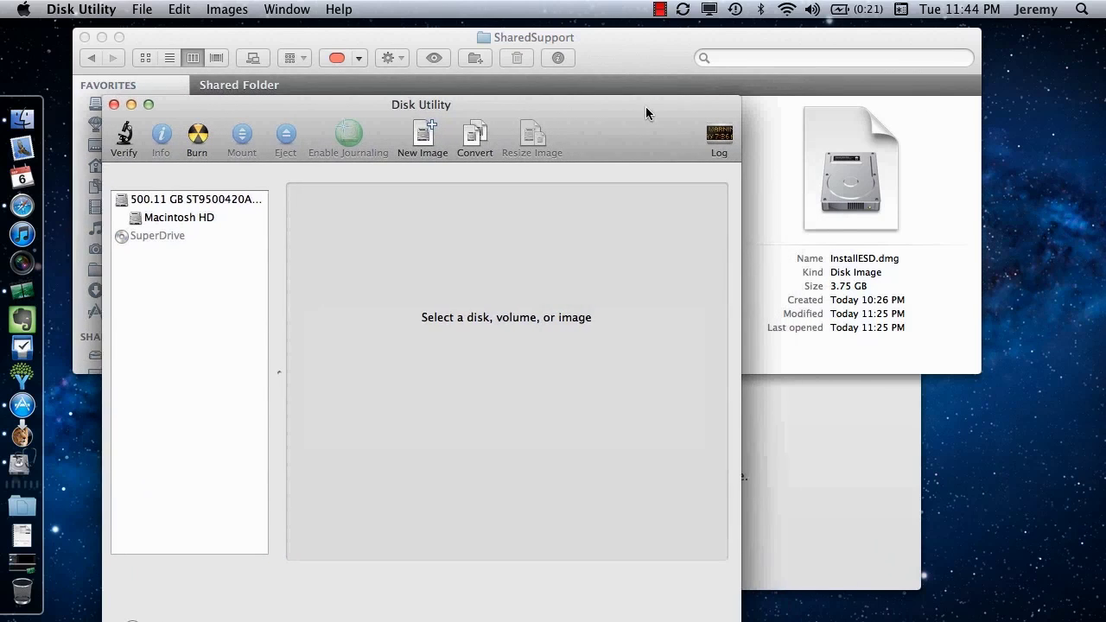
{"action": "left_click", "coordinate": [666, 54]}
{"action": "left_click", "coordinate": [600, 104]}
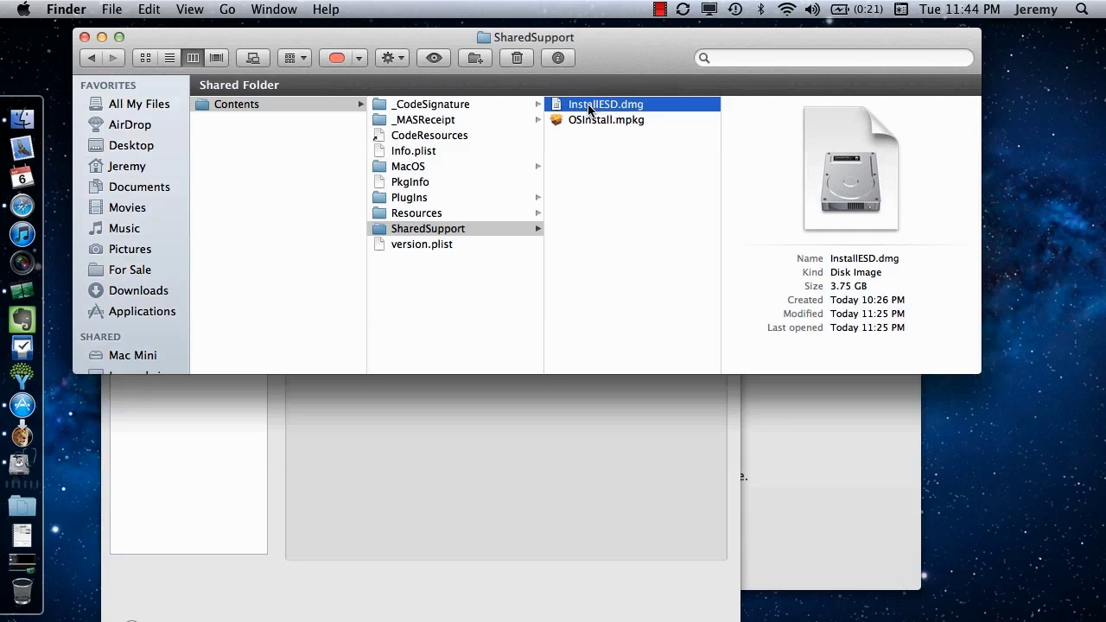
{"action": "left_click_drag", "start_coordinate": [590, 109], "coordinate": [232, 436]}
{"action": "left_click", "coordinate": [231, 436]}
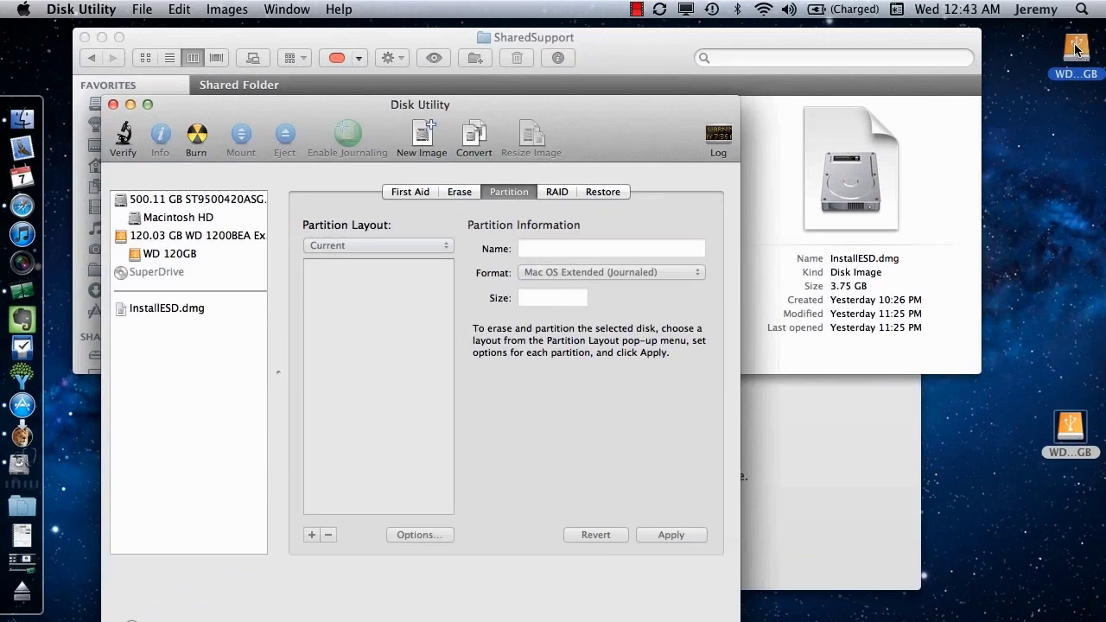
- Select the 120.03 GB WD drive and choose the 2 Partitions layout
{"action": "left_click_drag", "start_coordinate": [1076, 49], "coordinate": [1075, 50]}
{"action": "left_click", "coordinate": [326, 401]}
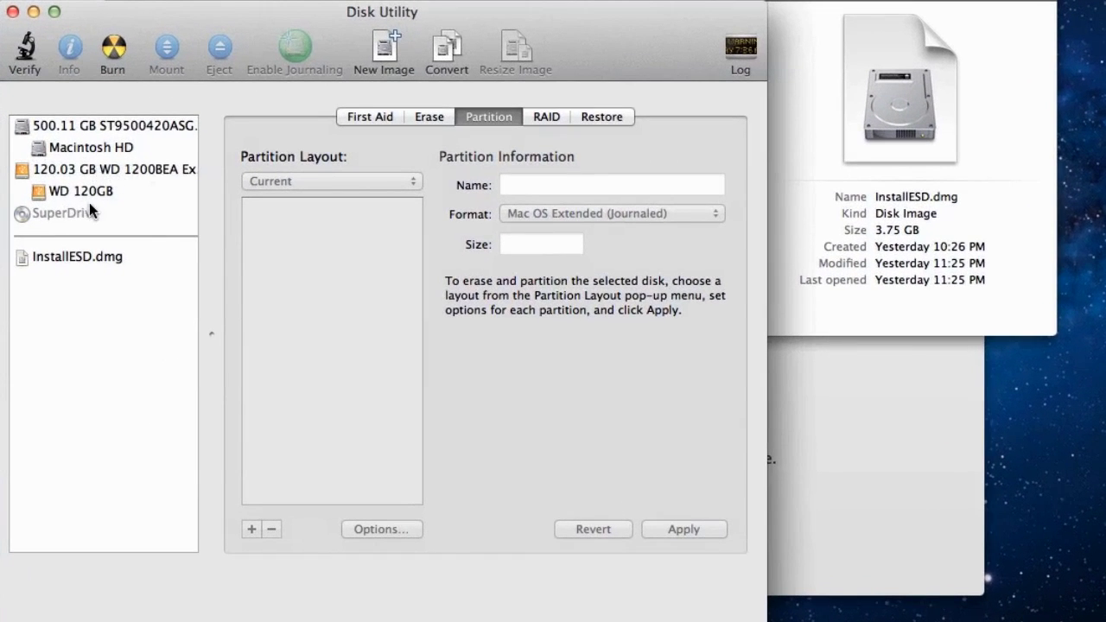
{"action": "left_click", "coordinate": [129, 171]}
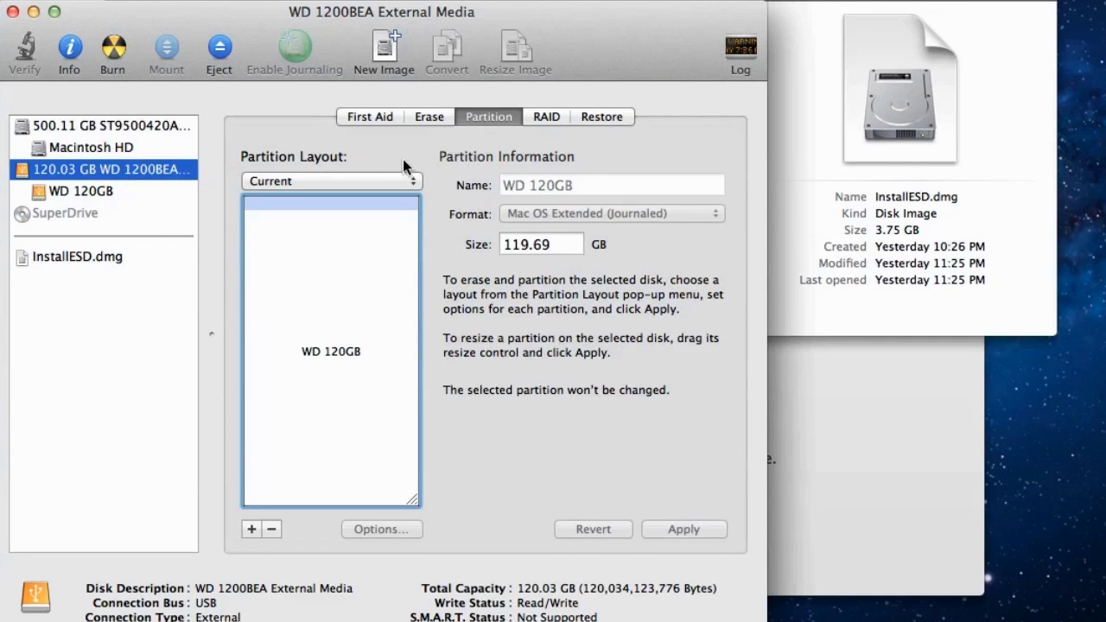
{"action": "left_click", "coordinate": [363, 178]}
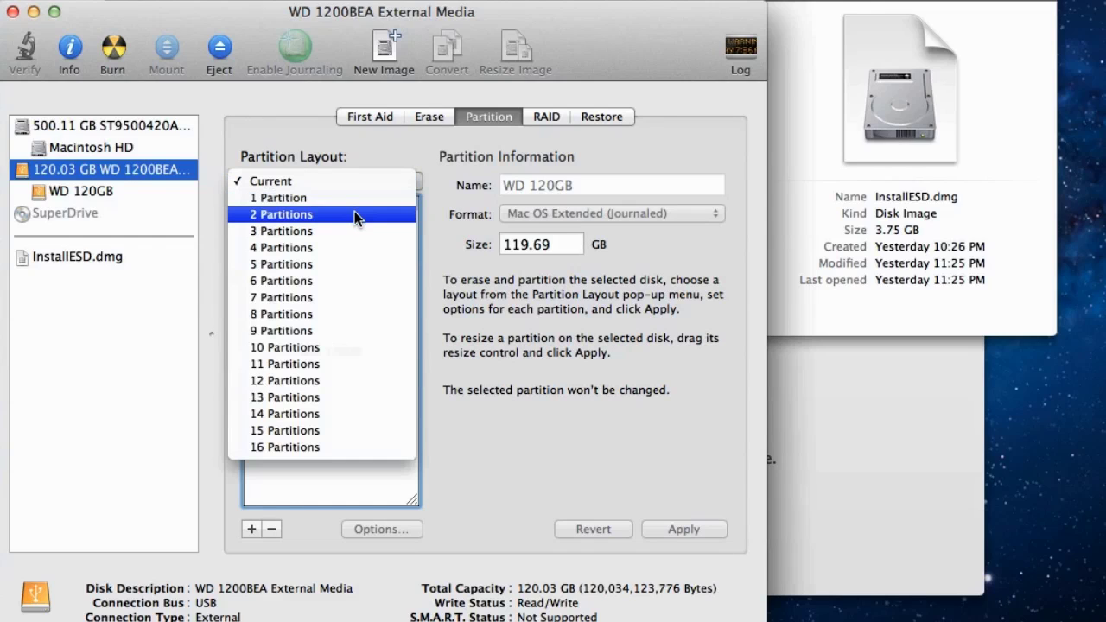
{"action": "left_click", "coordinate": [354, 214]}
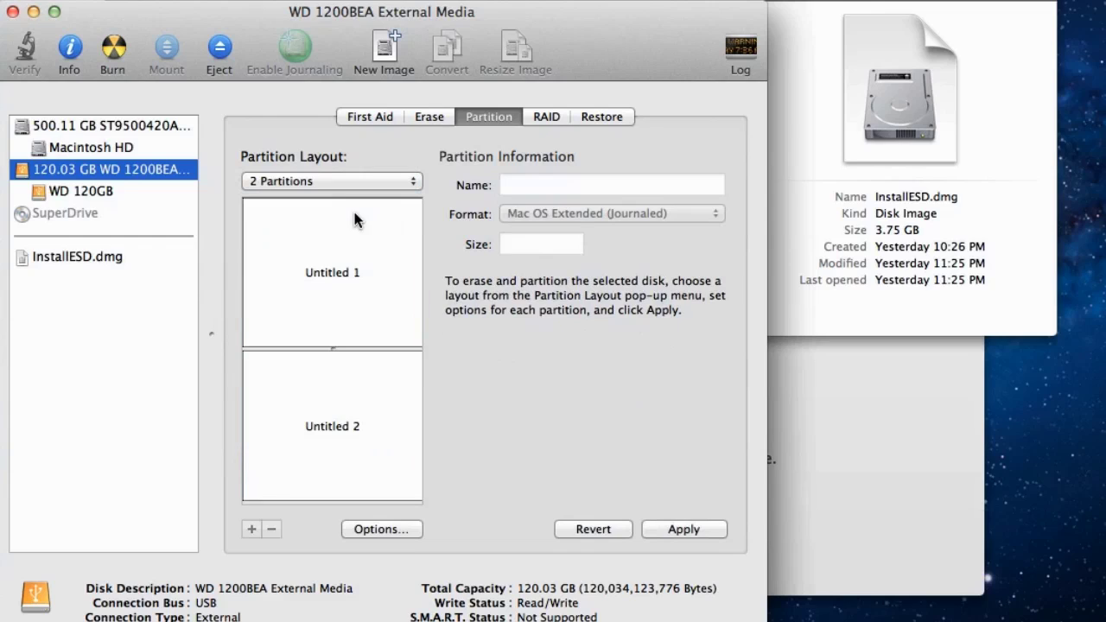
- Rename the first partition from Untitled 1 to 'WD 120GB'
{"action": "left_click", "coordinate": [361, 270]}
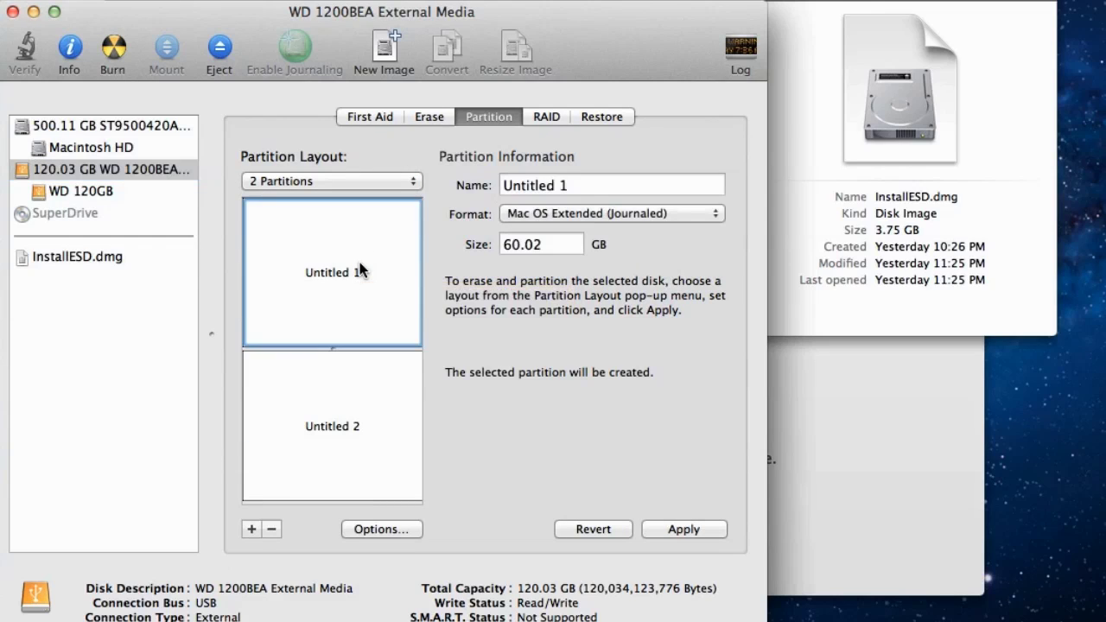
{"action": "left_click", "coordinate": [559, 185]}
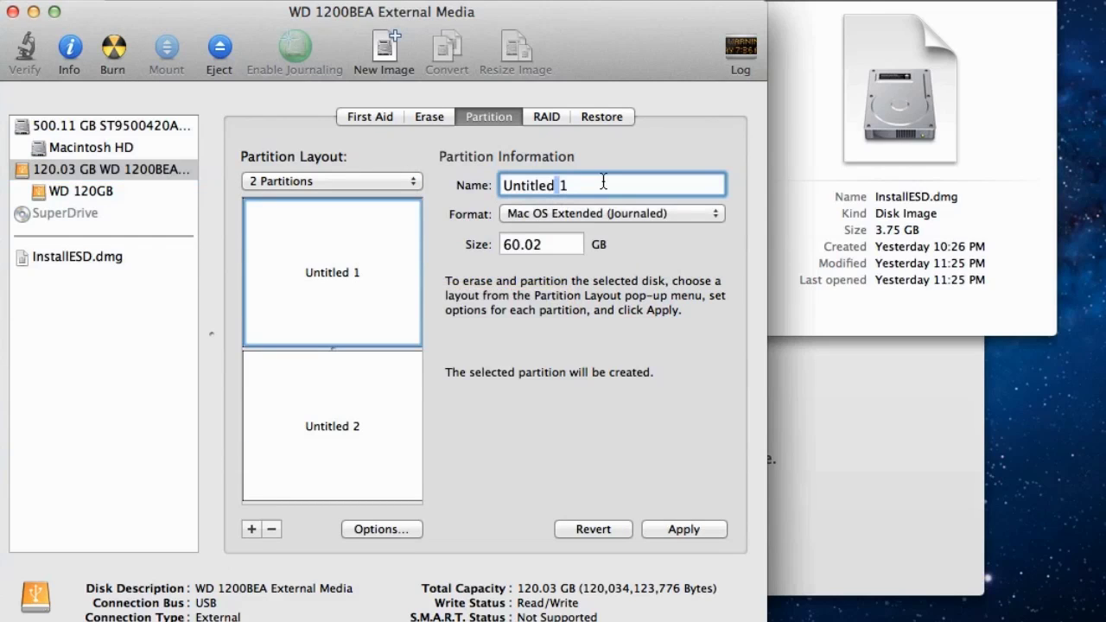
{"action": "left_click_drag", "start_coordinate": [602, 182], "coordinate": [445, 198]}
{"action": "type", "text": "W"}
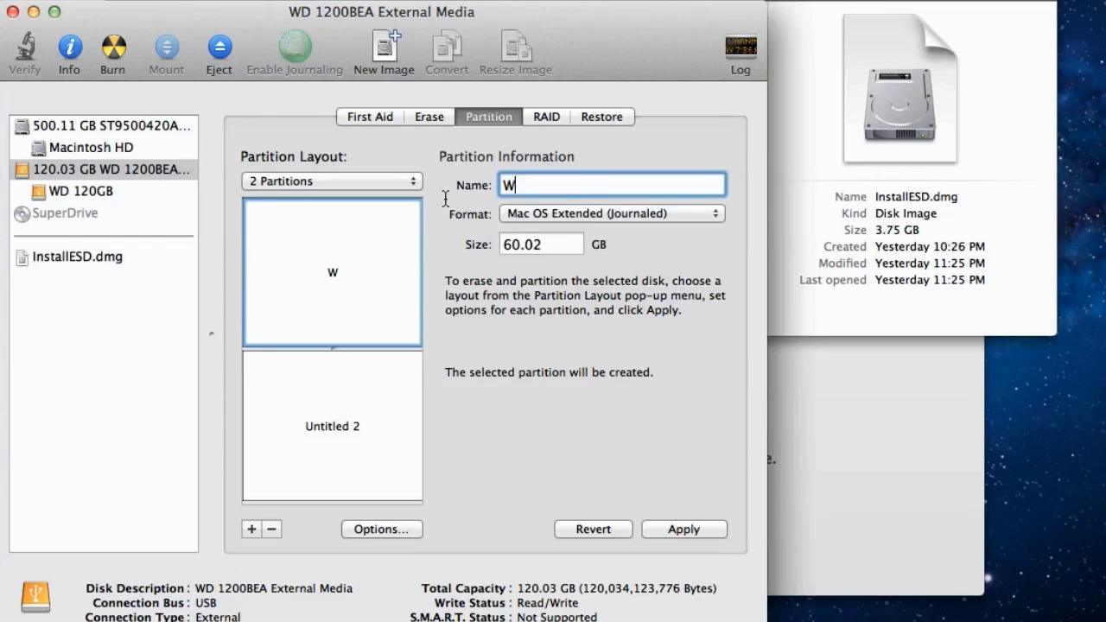
{"action": "type", "text": "D 120"}
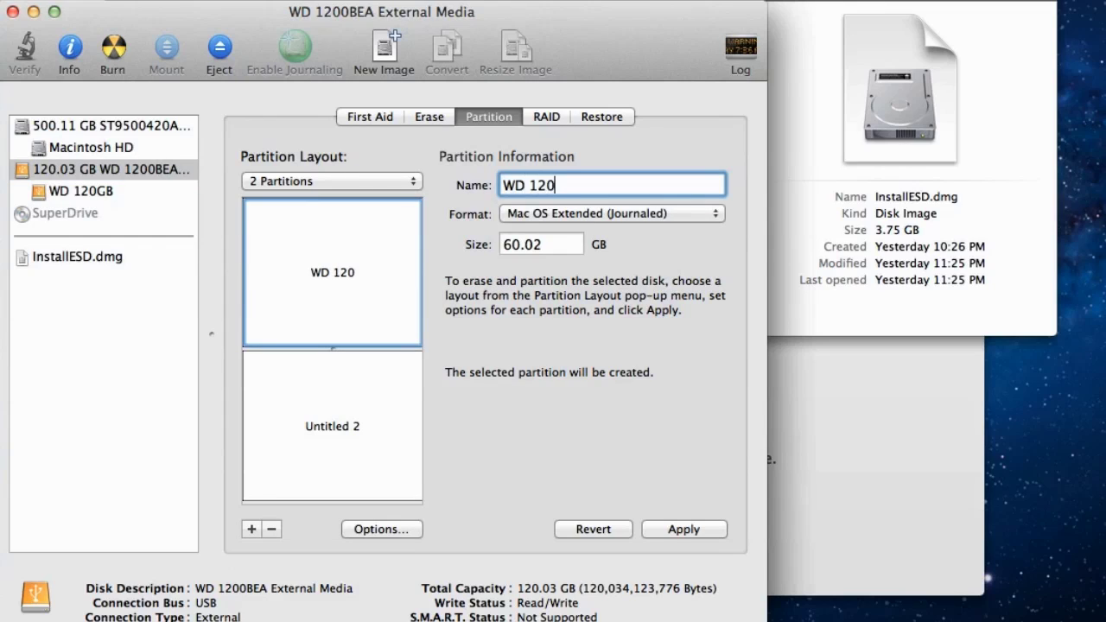
{"action": "type", "text": "GB"}
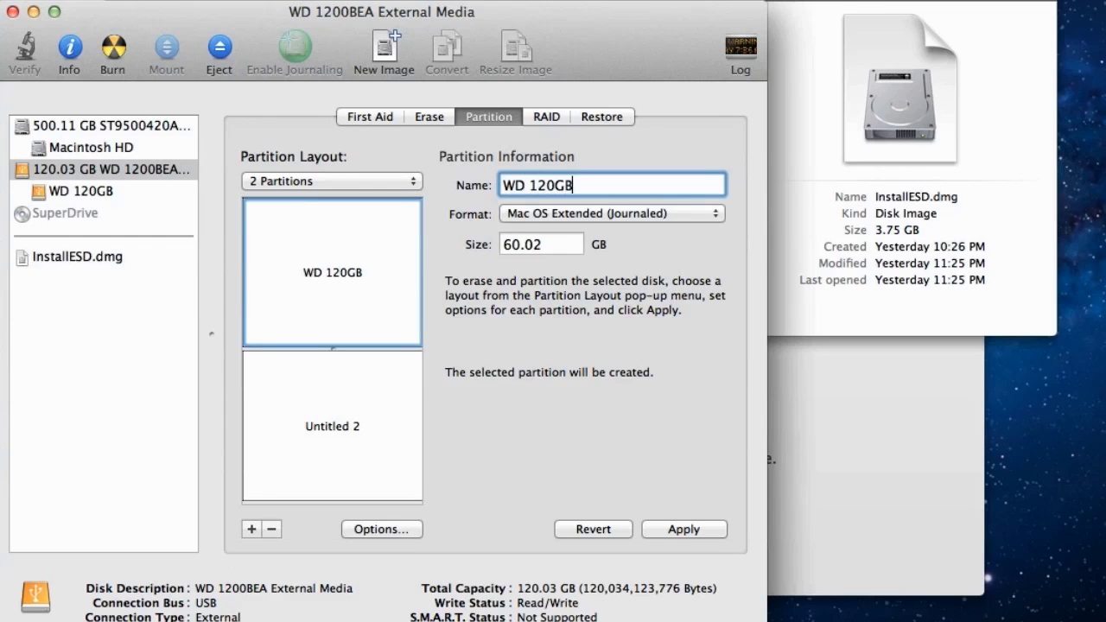
- Rename the second partition from Untitled 2 to 'OSX Install'
{"action": "left_click", "coordinate": [350, 415]}
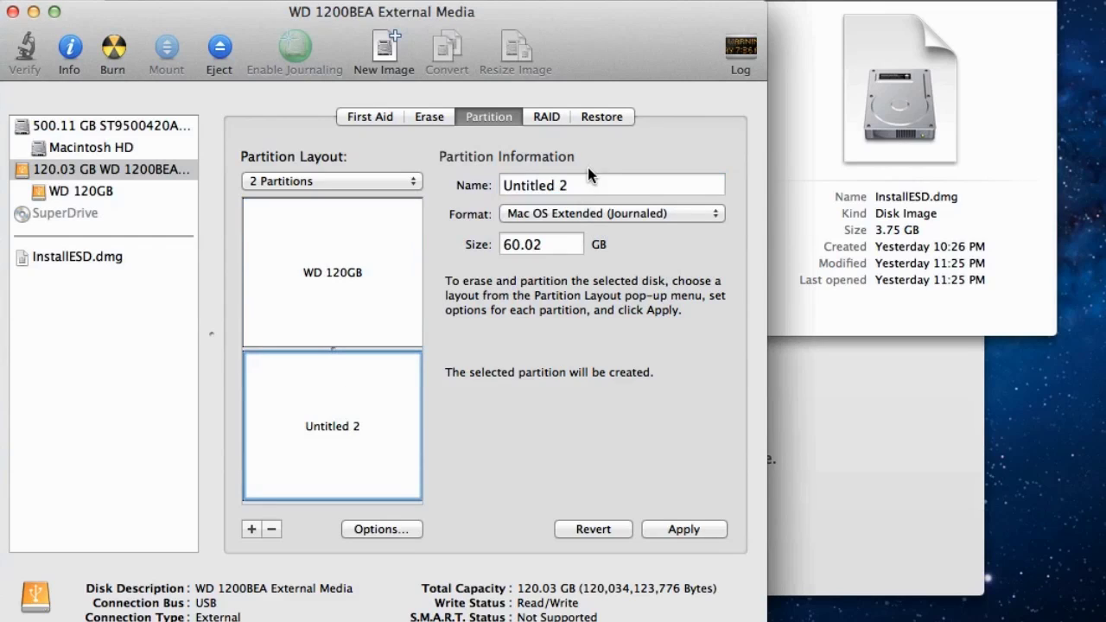
{"action": "double_click", "coordinate": [566, 185]}
{"action": "key", "text": "BackSpace"}
{"action": "key", "text": "BackSpace"}
{"action": "key", "text": "BackSpace"}
{"action": "key", "text": "BackSpace"}
{"action": "key", "text": "BackSpace"}
{"action": "key", "text": "BackSpace"}
{"action": "key", "text": "BackSpace"}
{"action": "key", "text": "BackSpace"}
{"action": "key", "text": "BackSpace"}
{"action": "key", "text": "BackSpace"}
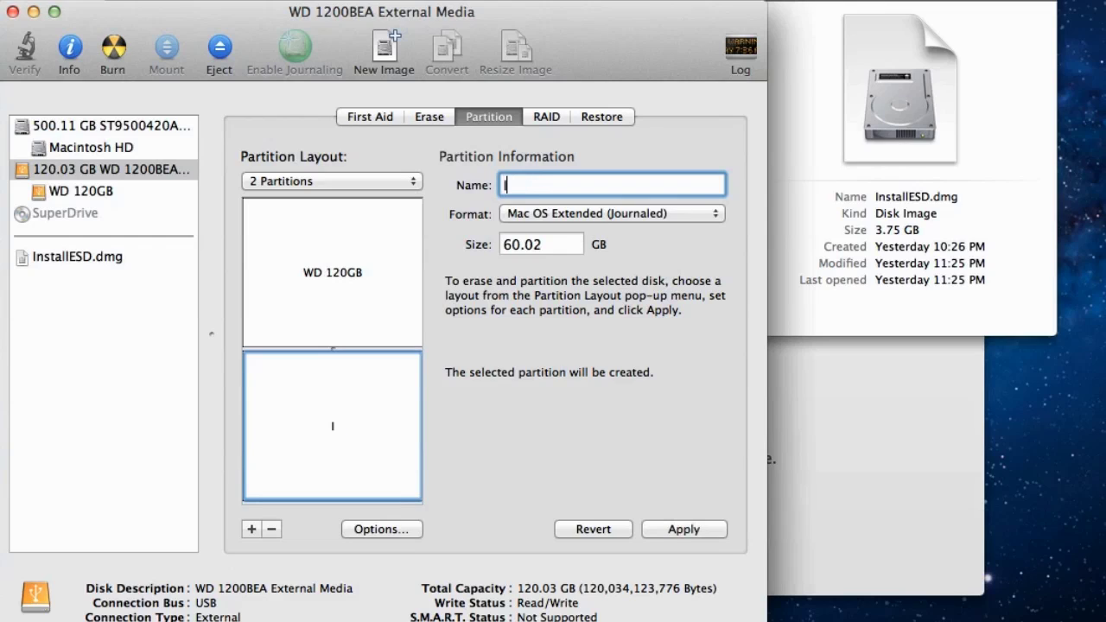
{"action": "type", "text": "OSX Install"}
- Change the OSX Install partition size from 60.02 to 10 GB
{"action": "left_click", "coordinate": [549, 244]}
{"action": "left_click_drag", "start_coordinate": [549, 244], "coordinate": [481, 244]}
{"action": "type", "text": "10"}
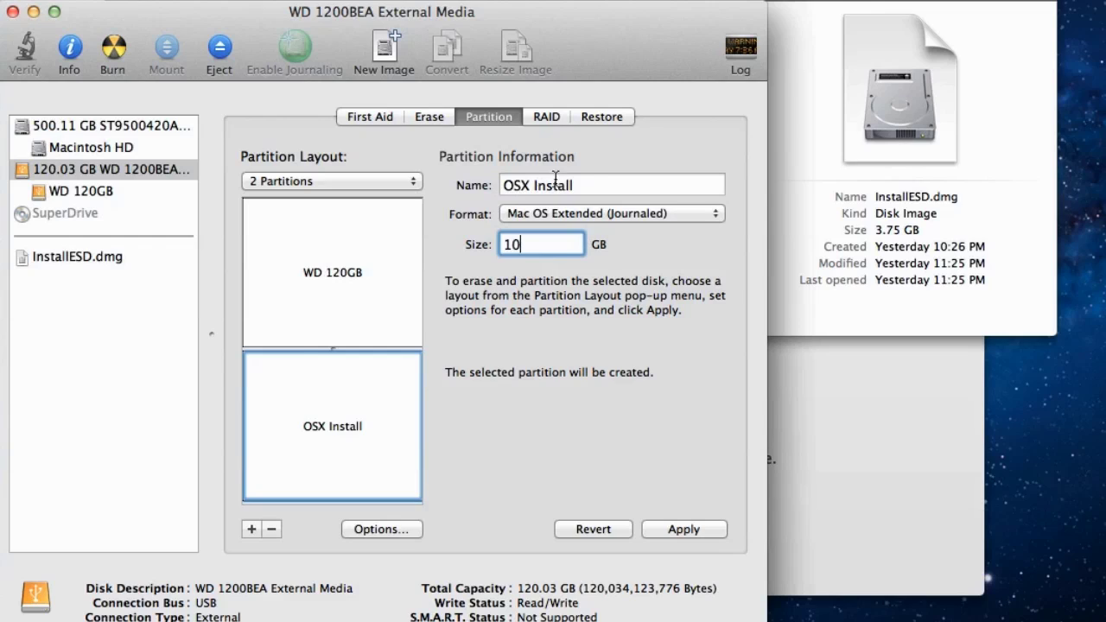
{"action": "left_click", "coordinate": [587, 185]}
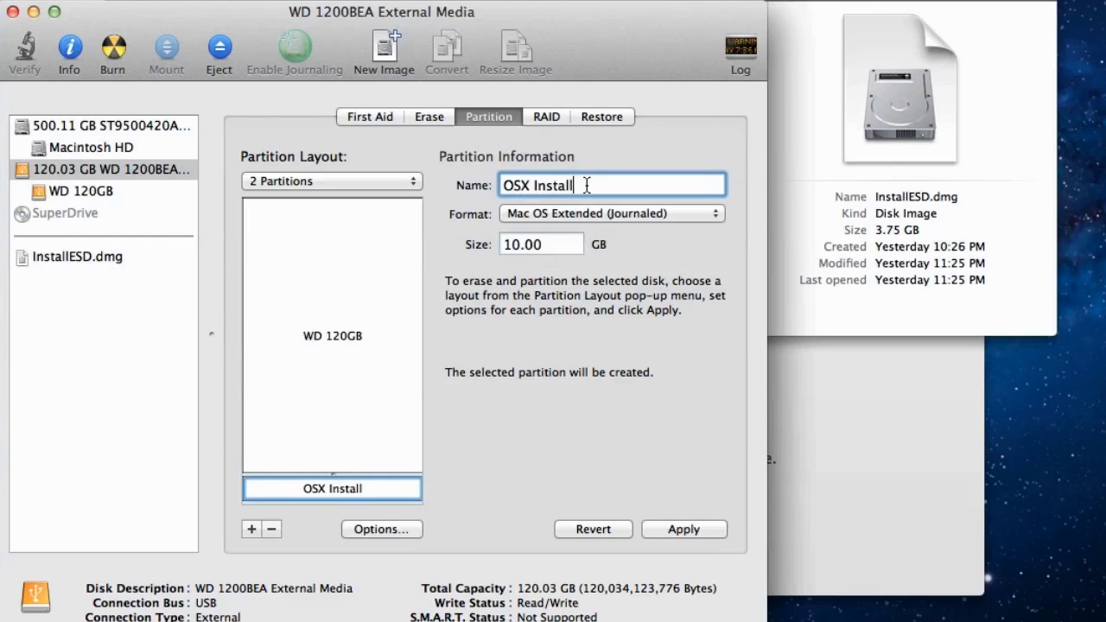
{"action": "left_click", "coordinate": [400, 489]}
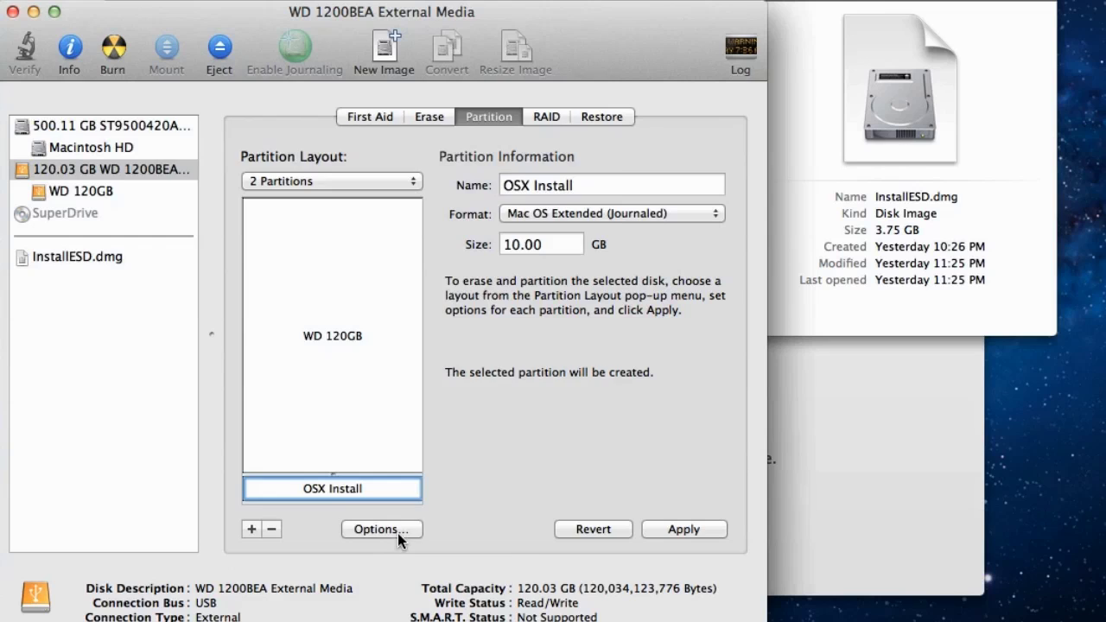
- Choose GUID Partition Table and apply the layout, confirming the WD drive's repartition
{"action": "left_click", "coordinate": [397, 532]}
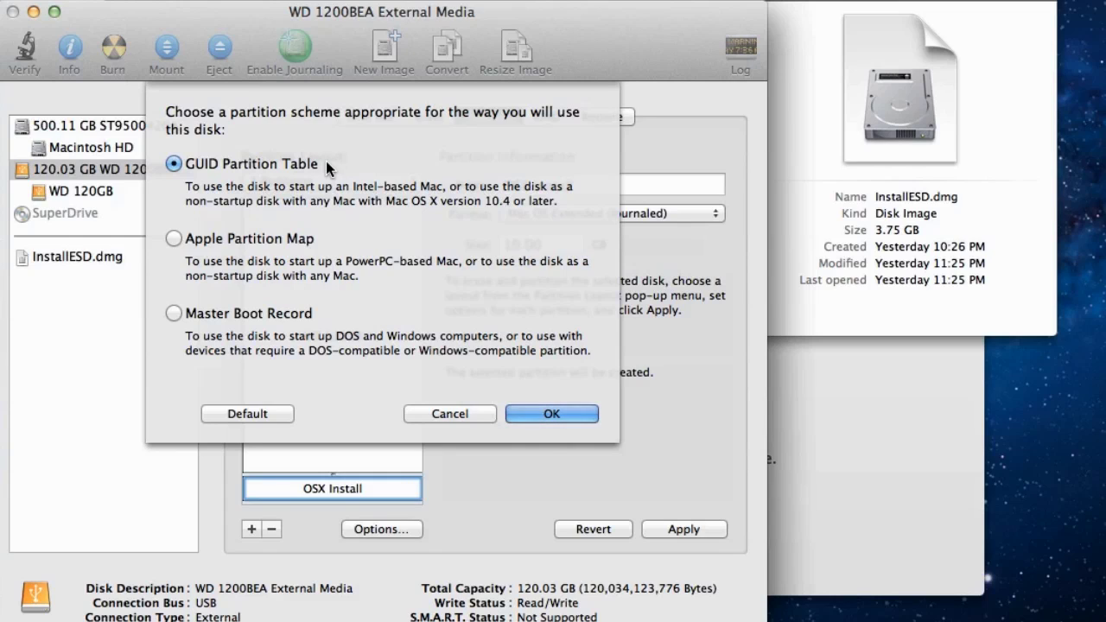
{"action": "left_click", "coordinate": [535, 416]}
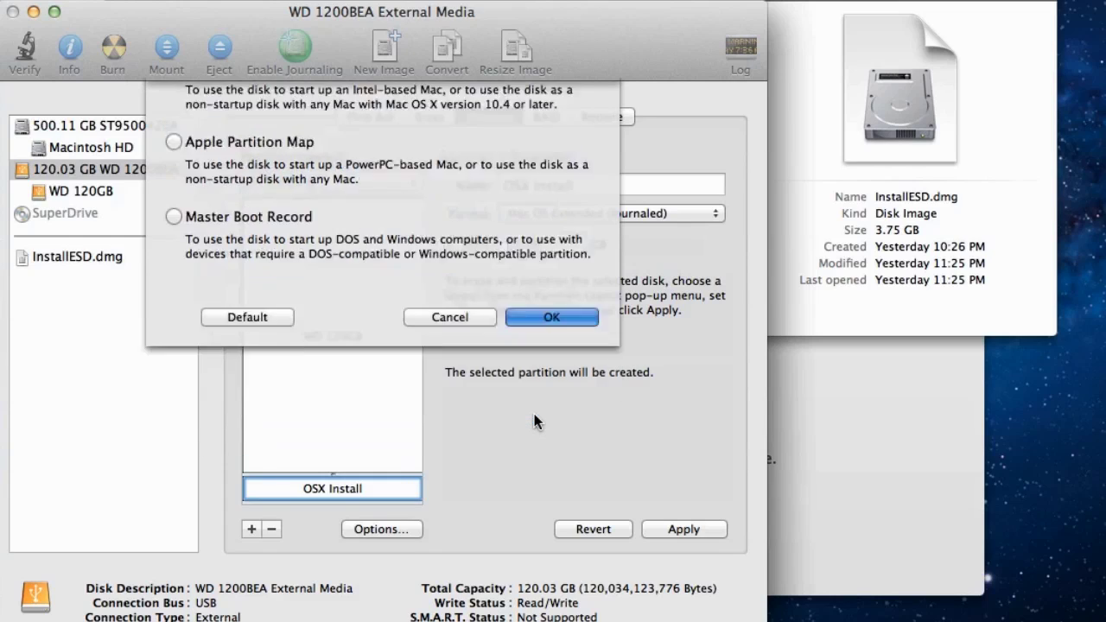
{"action": "left_click", "coordinate": [675, 528]}
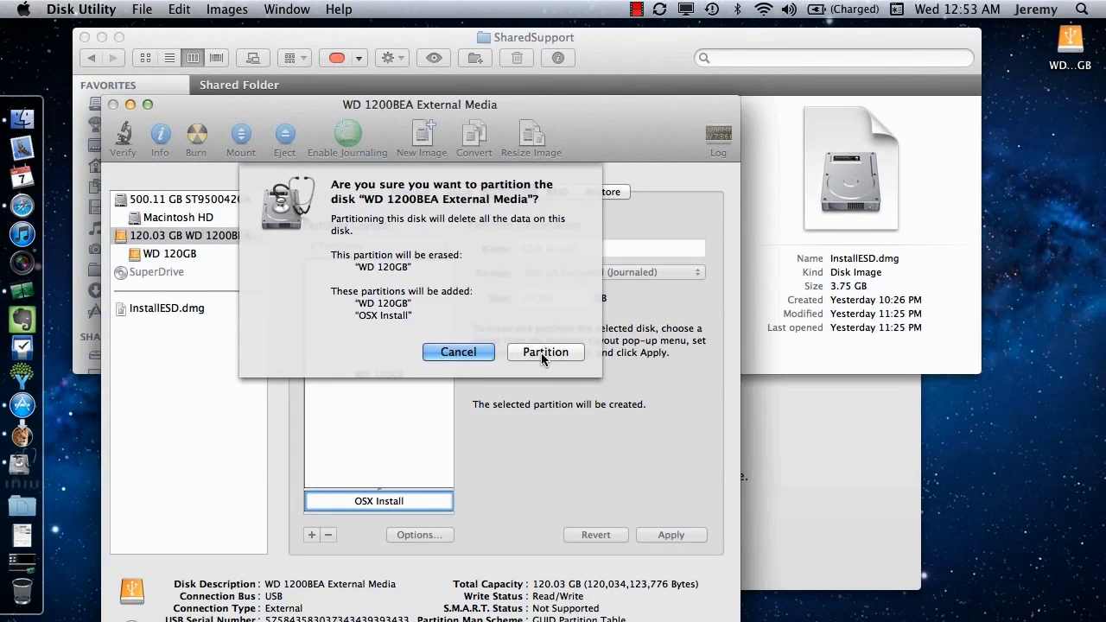
{"action": "left_click", "coordinate": [541, 353]}
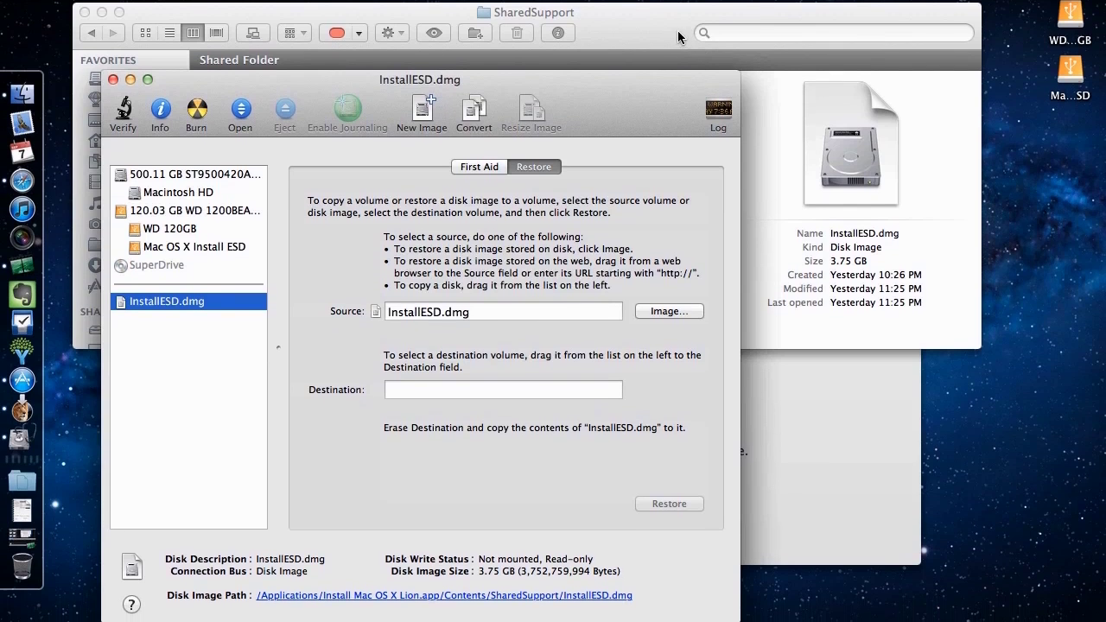
- Open the WD 120GB drive in its own Finder window, resized wider and moved lower on screen
{"action": "left_click", "coordinate": [675, 58]}
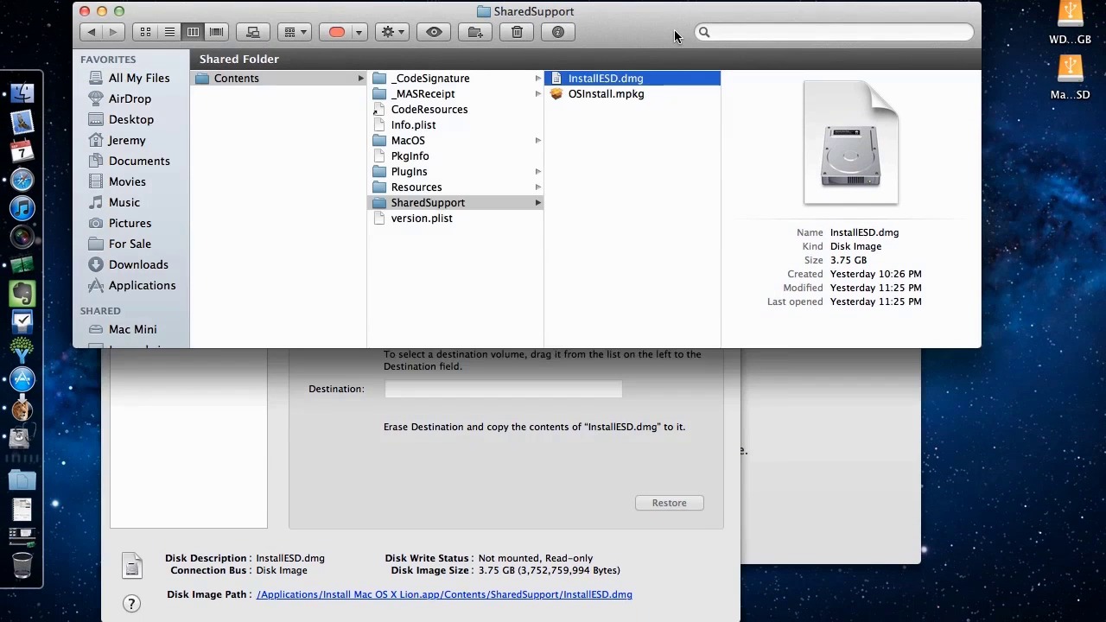
{"action": "double_click", "coordinate": [1069, 12]}
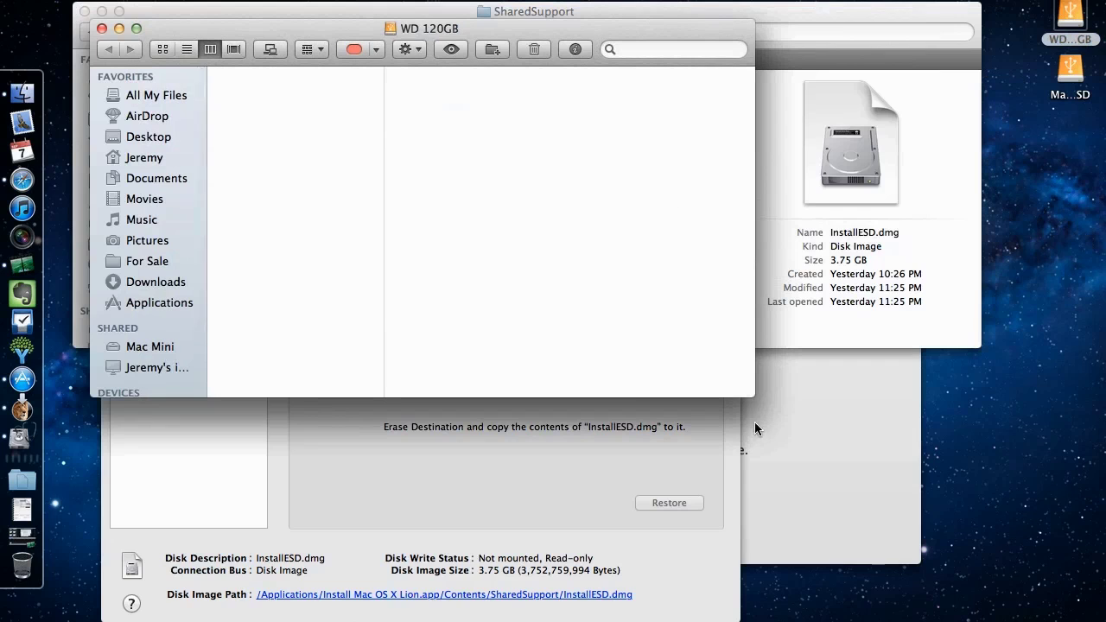
{"action": "left_click_drag", "start_coordinate": [754, 398], "coordinate": [921, 268]}
{"action": "left_click_drag", "start_coordinate": [628, 32], "coordinate": [610, 377]}
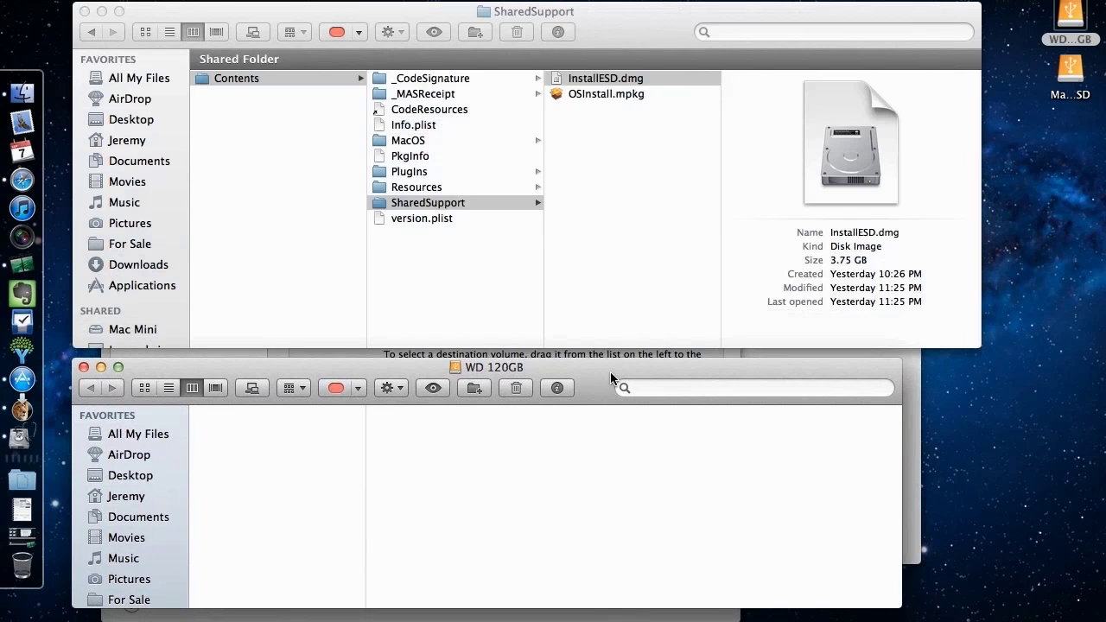
- Copy Install Mac OS X Lion from Applications onto the WD 120GB drive
{"action": "left_click", "coordinate": [157, 289]}
{"action": "left_click", "coordinate": [157, 290]}
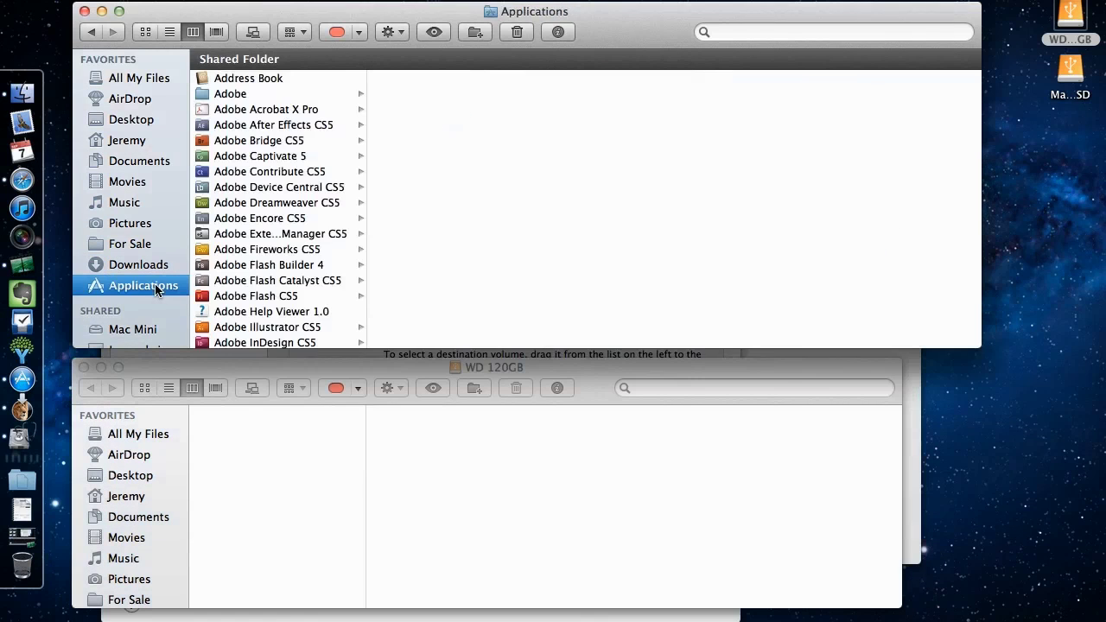
{"action": "scroll", "coordinate": [321, 241], "scroll_direction": "up", "scroll_amount": 1}
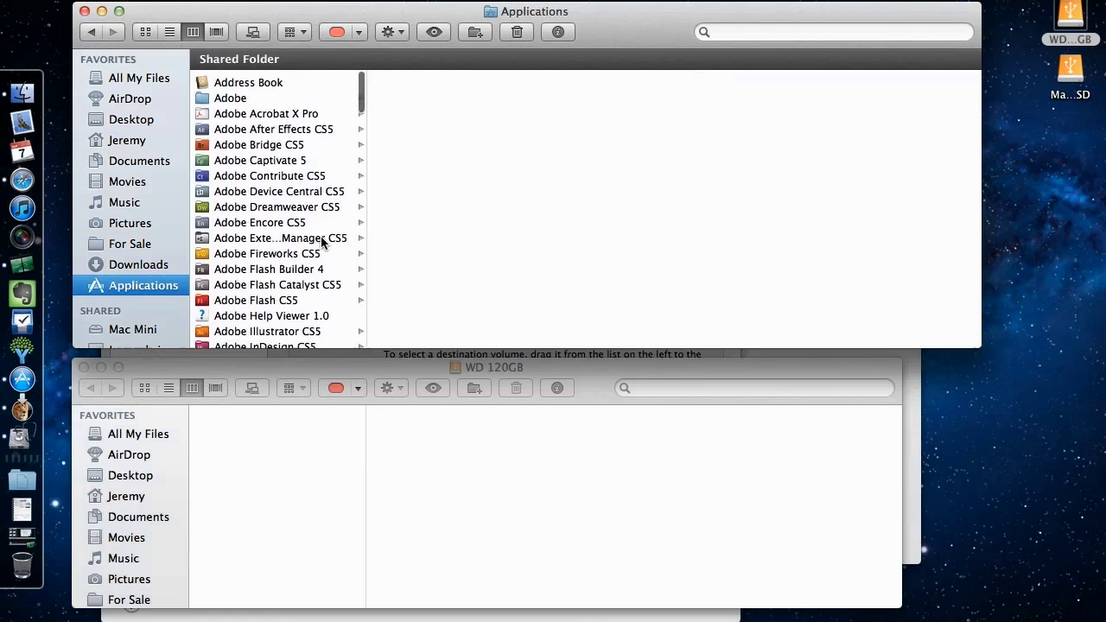
{"action": "scroll", "coordinate": [321, 242], "scroll_direction": "down", "scroll_amount": 10}
{"action": "scroll", "coordinate": [321, 242], "scroll_direction": "down", "scroll_amount": 15}
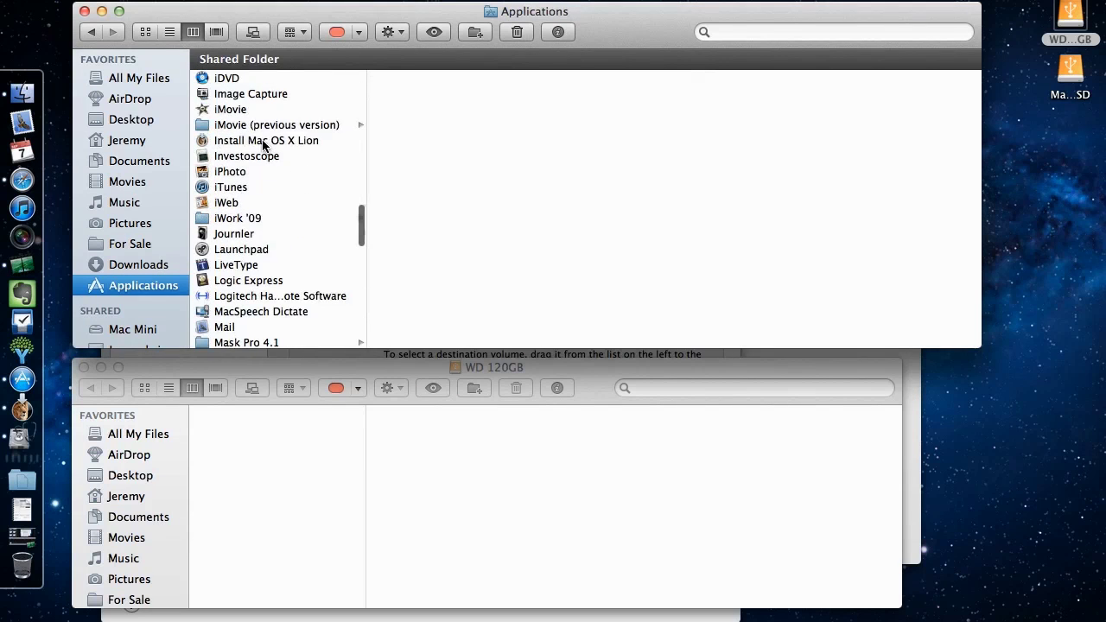
{"action": "left_click_drag", "start_coordinate": [278, 143], "coordinate": [304, 482]}
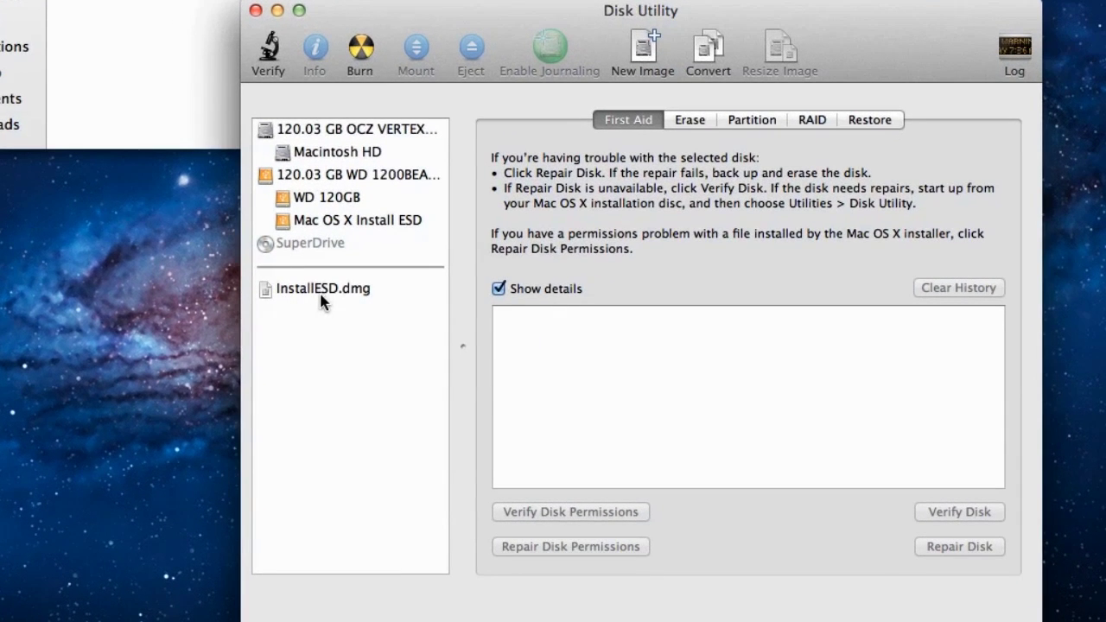
- Set InstallESD.dmg as the Restore source and Mac OS X Install ESD as the destination
{"action": "left_click", "coordinate": [346, 291]}
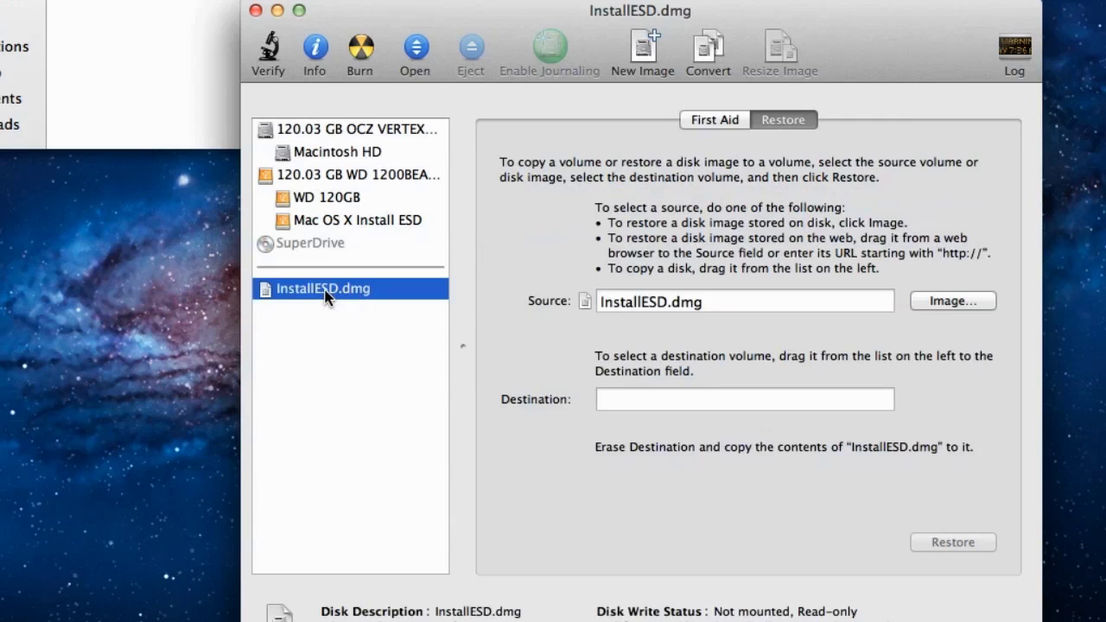
{"action": "left_click_drag", "start_coordinate": [328, 296], "coordinate": [715, 302]}
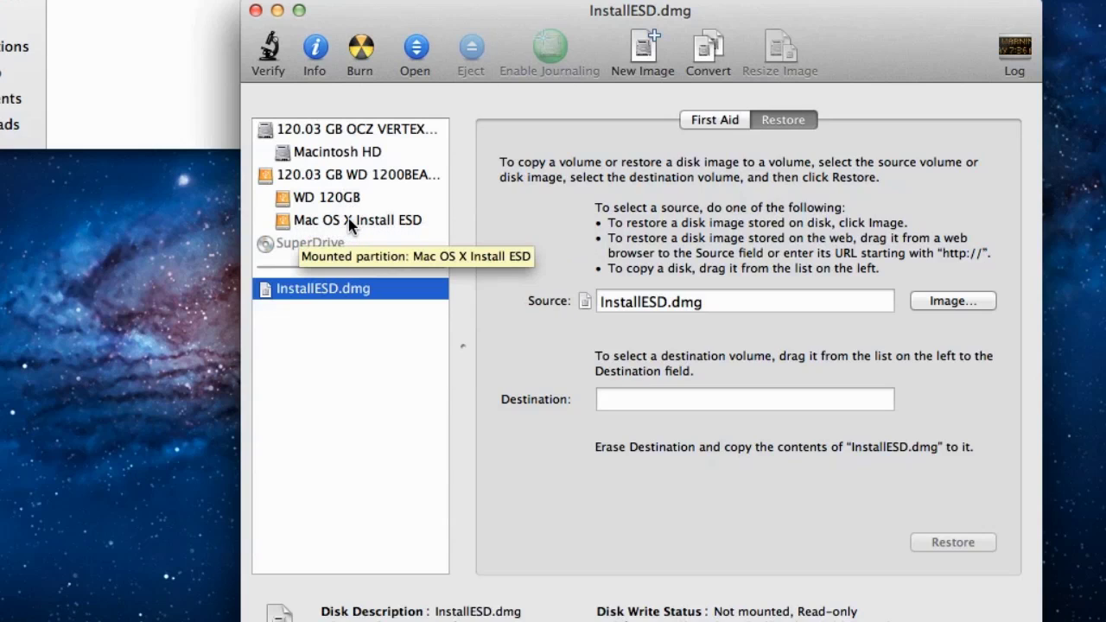
{"action": "mouse_move", "coordinate": [350, 223]}
{"action": "left_mouse_down"}
{"action": "mouse_move", "coordinate": [532, 280]}
{"action": "mouse_move", "coordinate": [683, 395]}
{"action": "left_mouse_up"}
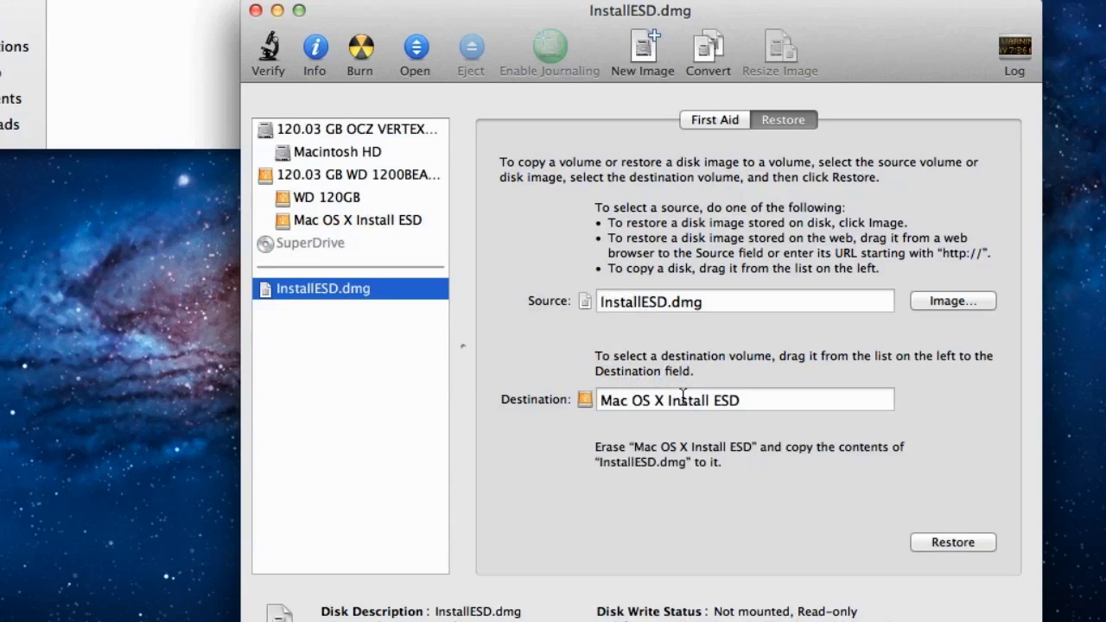
- Start the restore, confirm erasing Mac OS X Install ESD, and authorise with the admin password
{"action": "left_click", "coordinate": [952, 545]}
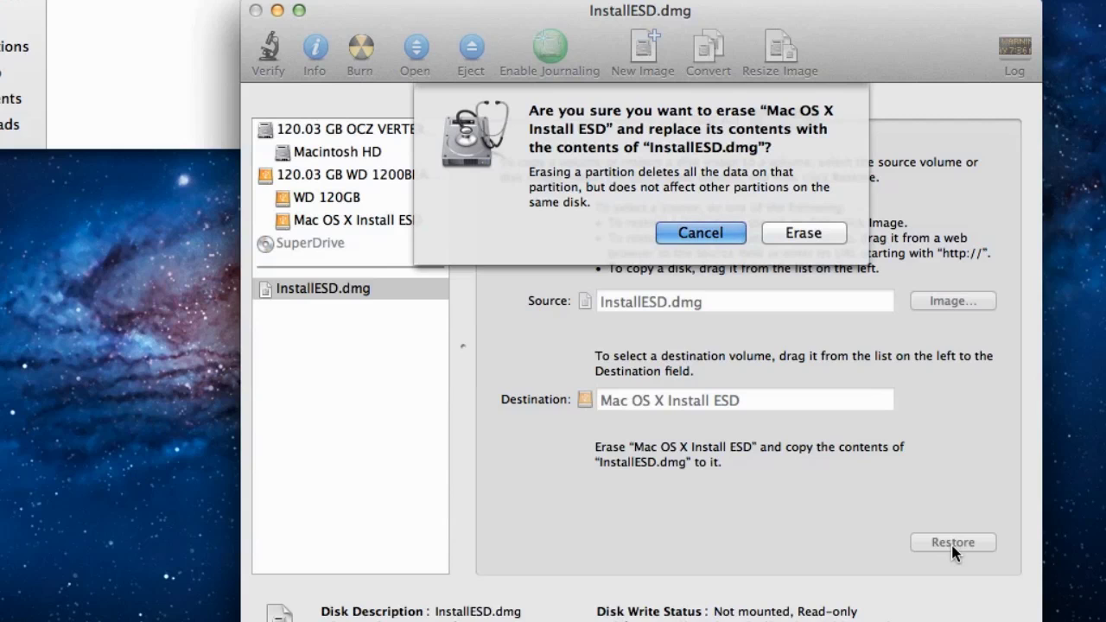
{"action": "left_click", "coordinate": [818, 228]}
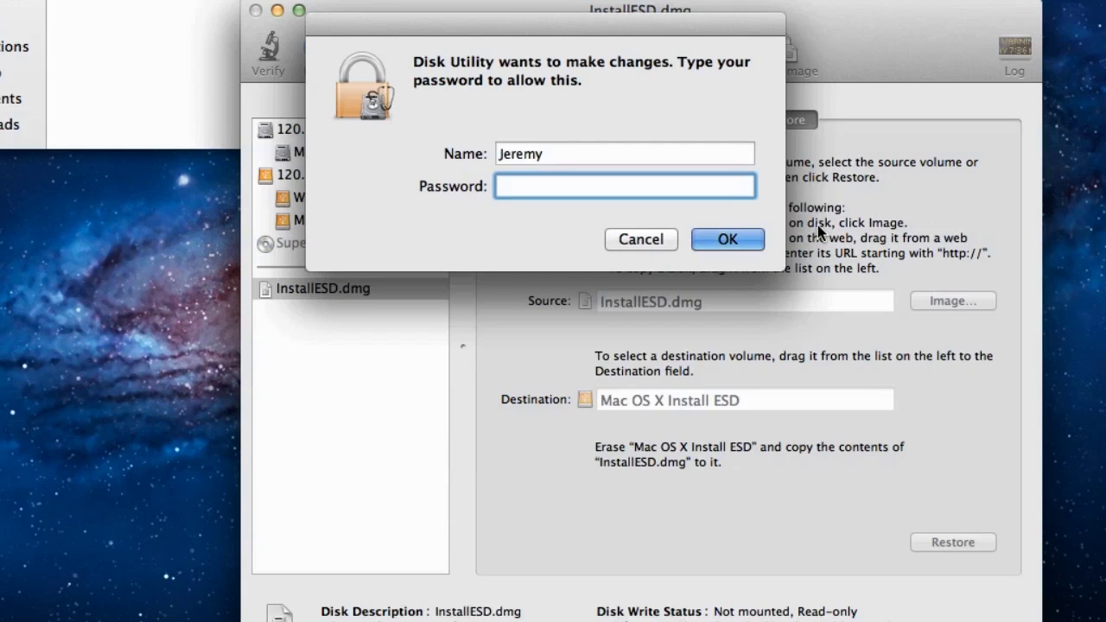
{"action": "type", "text": "••••••"}
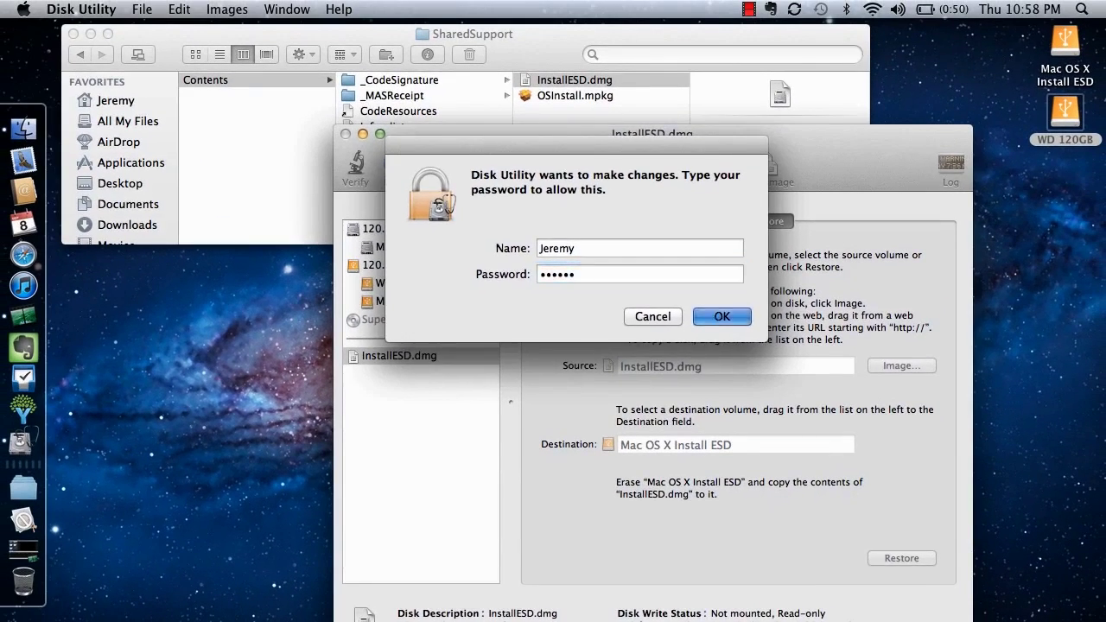
{"action": "key", "text": "Return"}
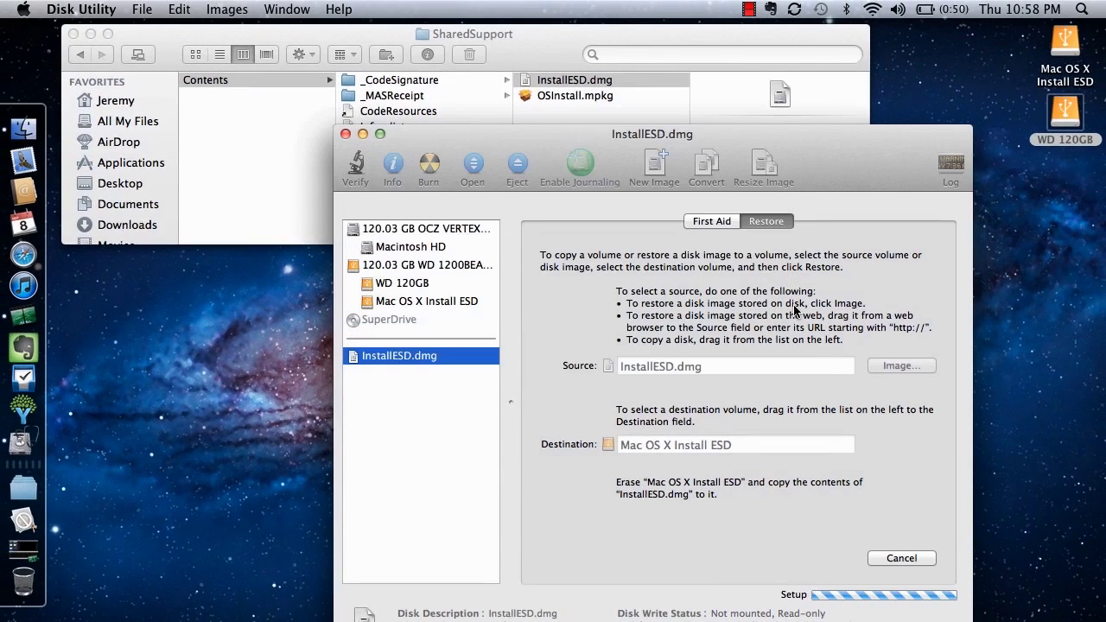